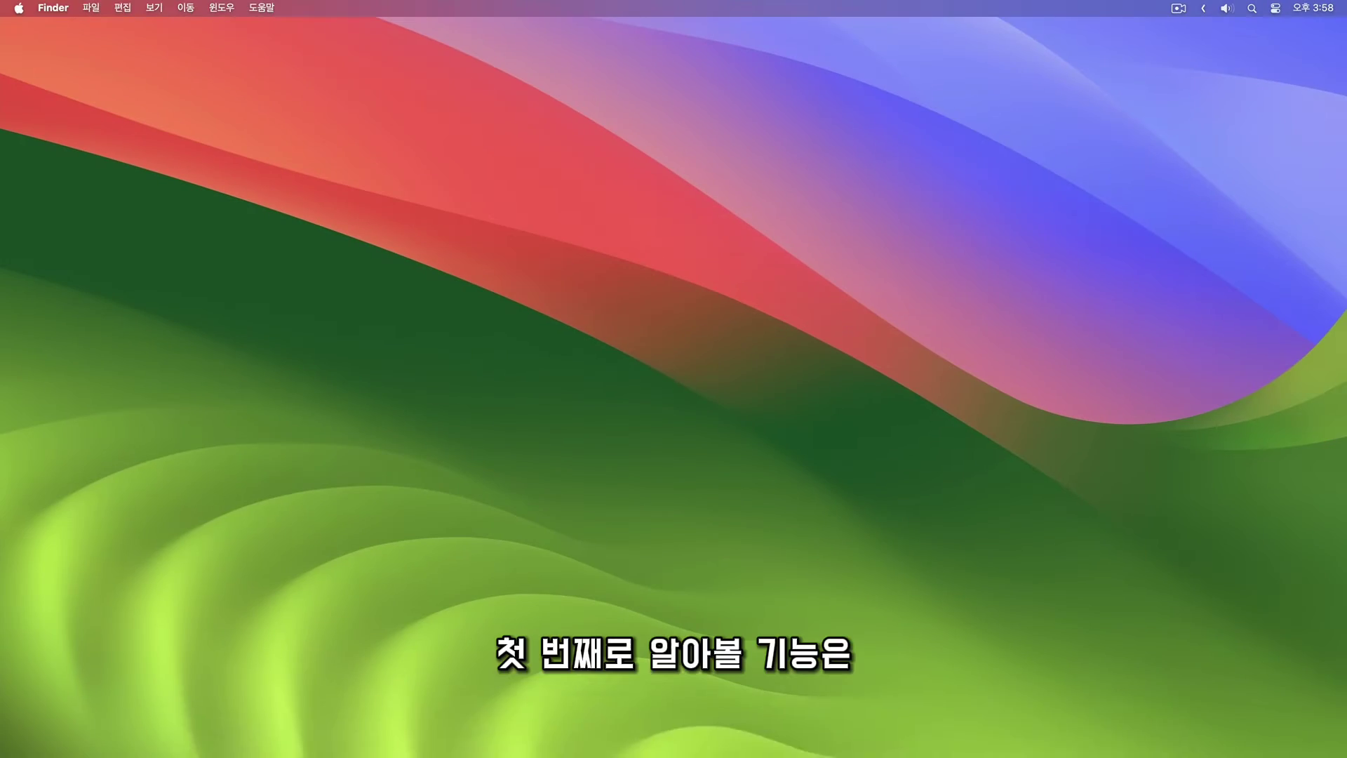
Step: Open the image IMG_20210628_172939.jpg from the Flowers folder in Preview
left_click(267, 728)
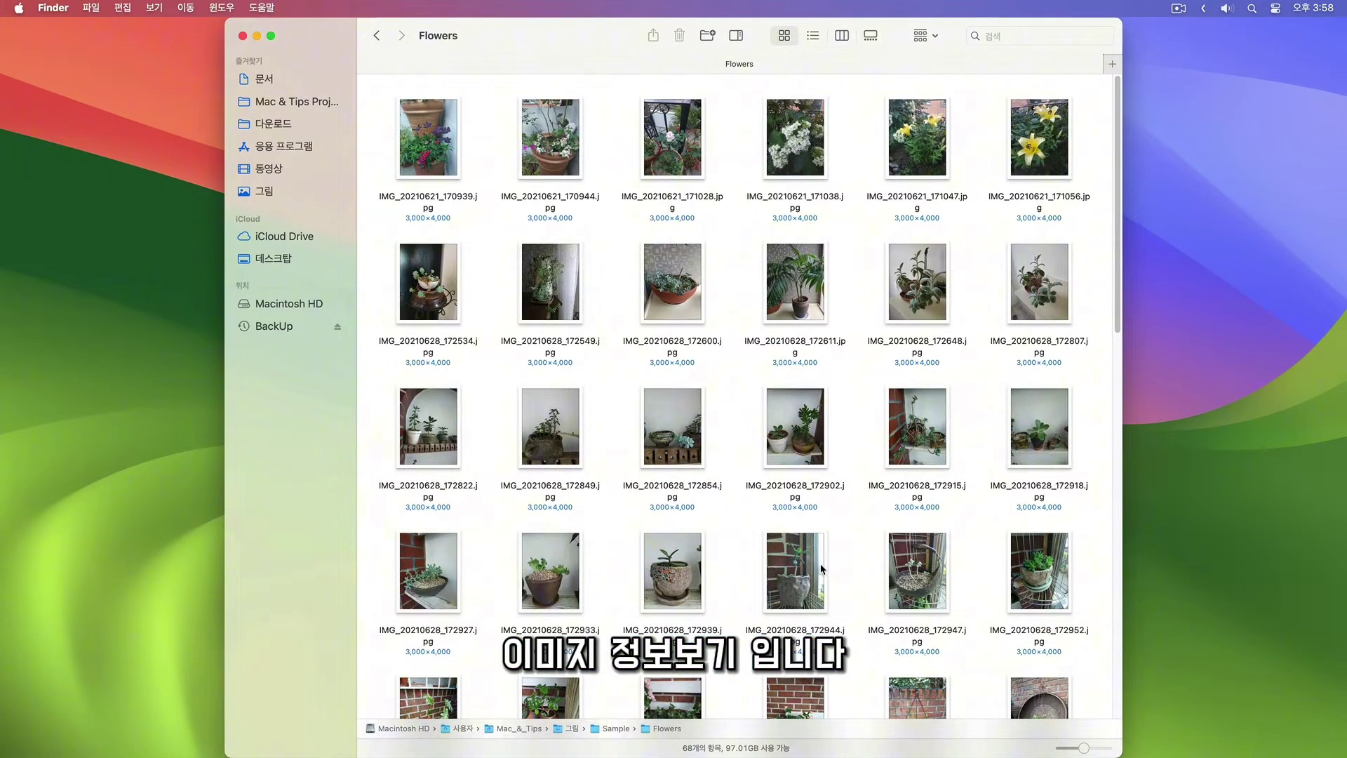
scroll(822, 569, "down", 5)
double_click(672, 315)
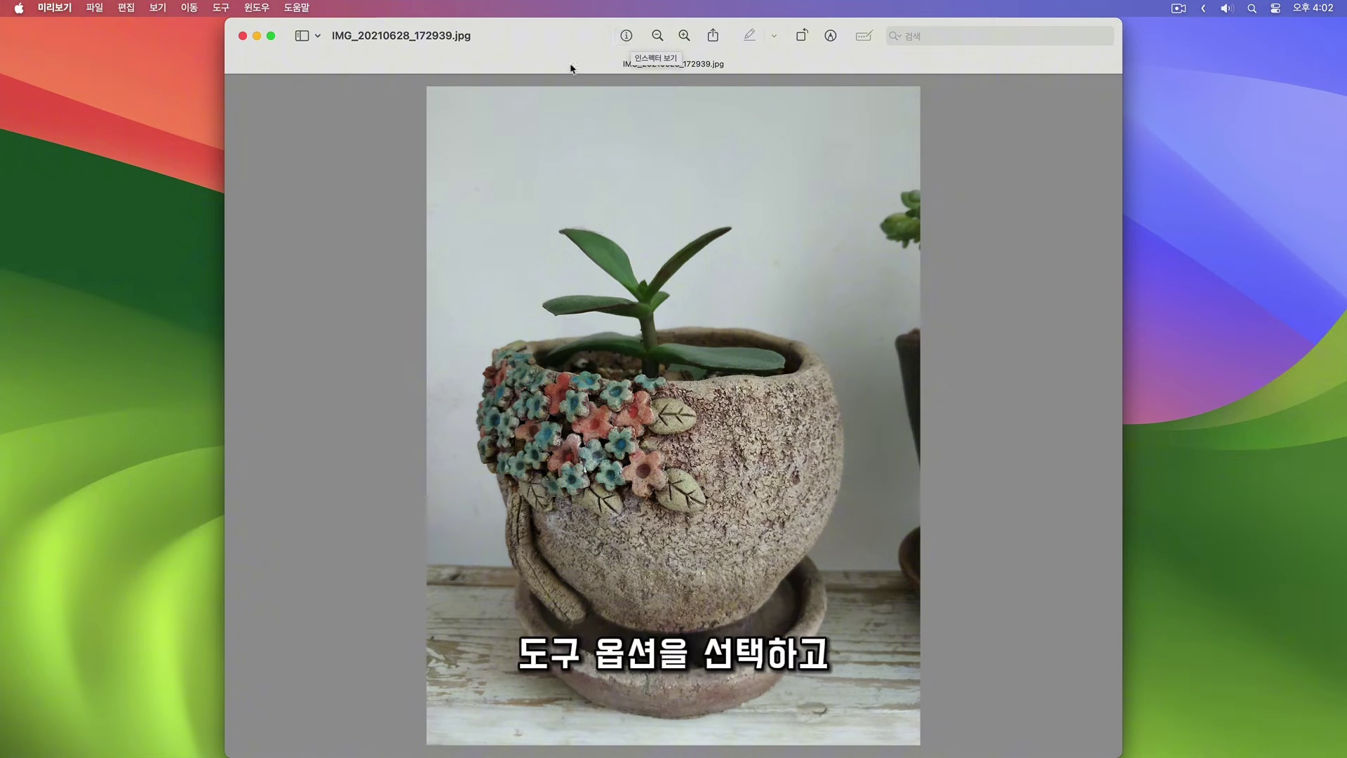
Step: Show the potted plant photo's inspector and view its Exif camera data in an enlarged inspector window
left_click(225, 11)
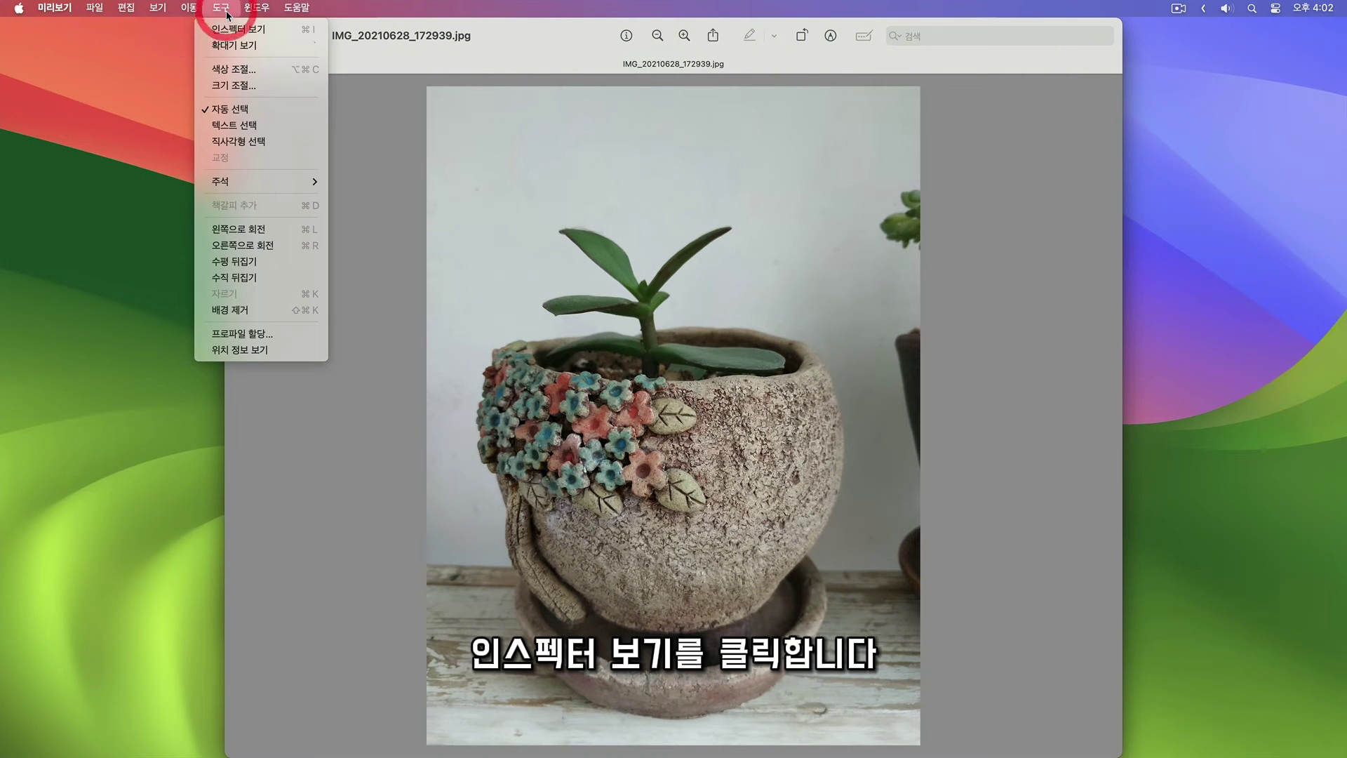
left_click(280, 33)
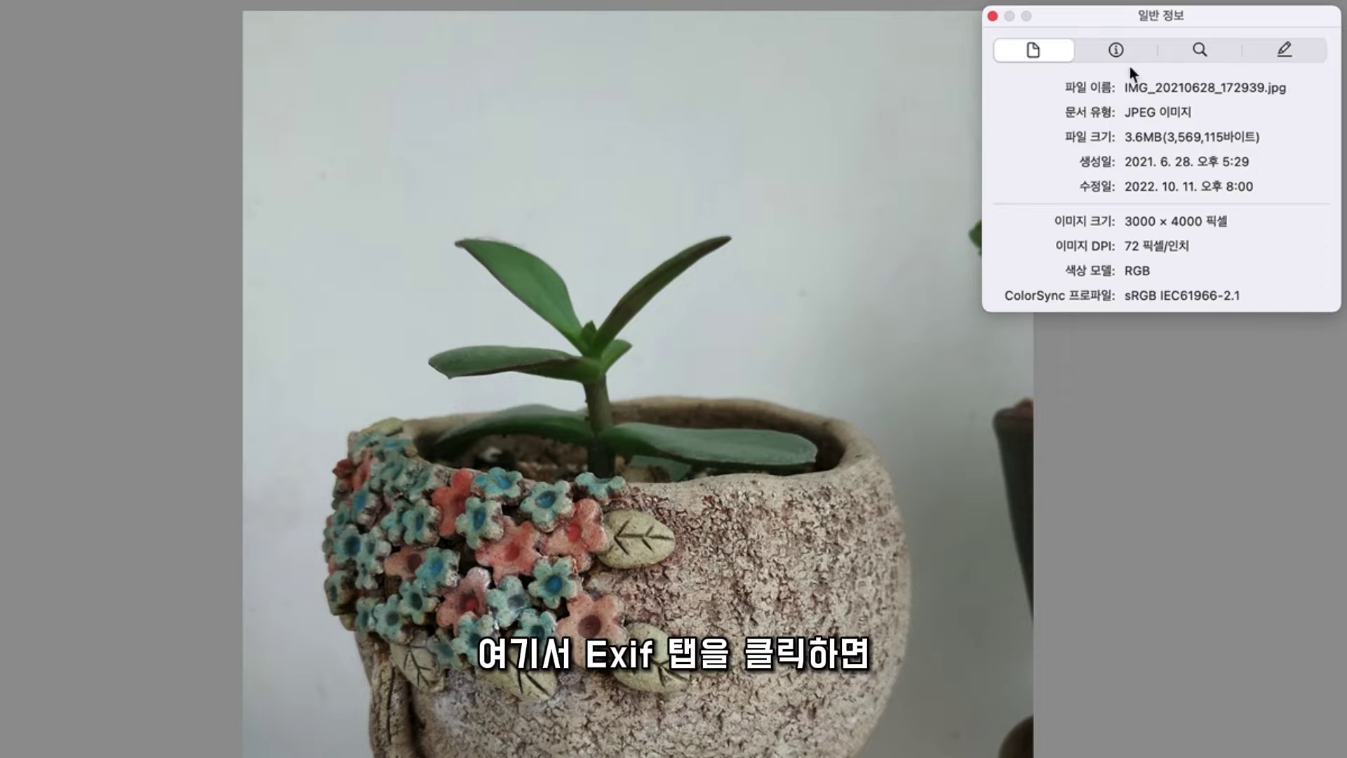
left_click(1119, 49)
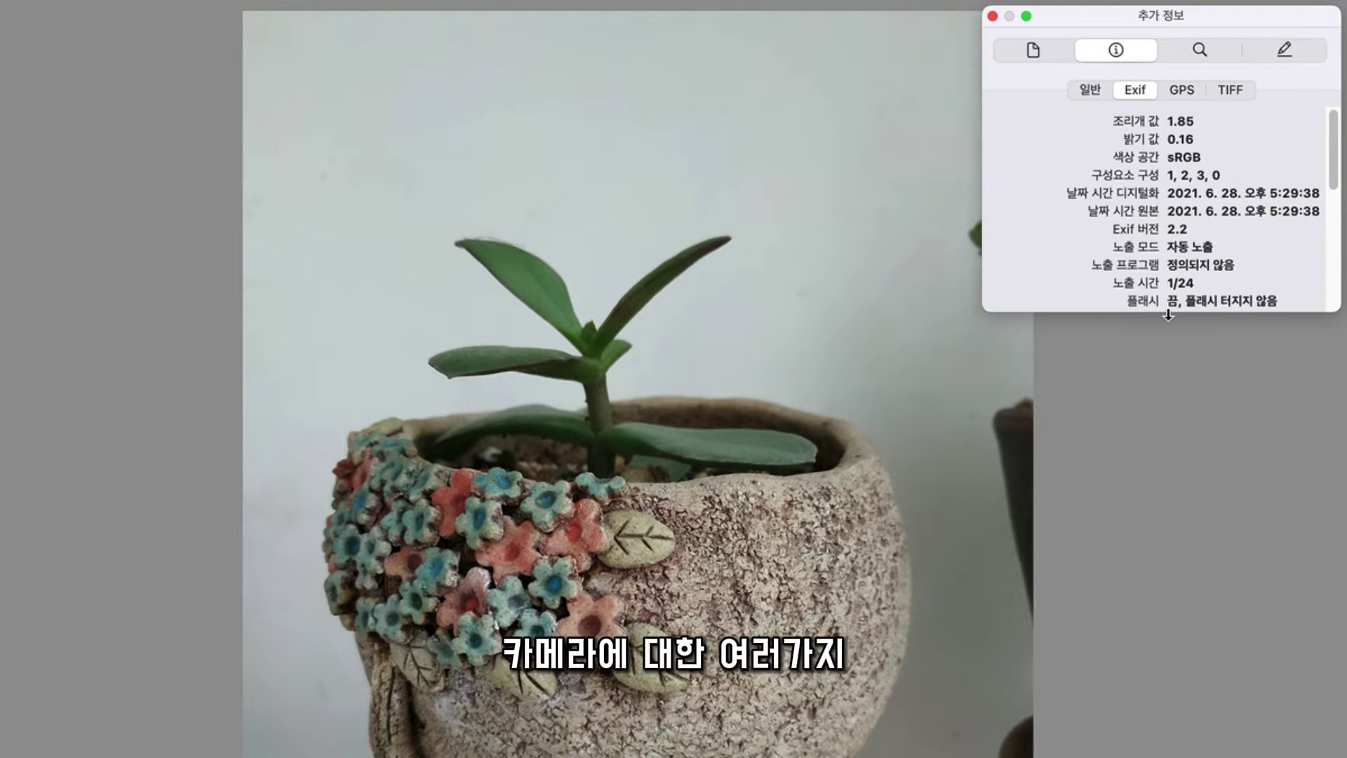
left_click_drag(1168, 311, 1176, 643)
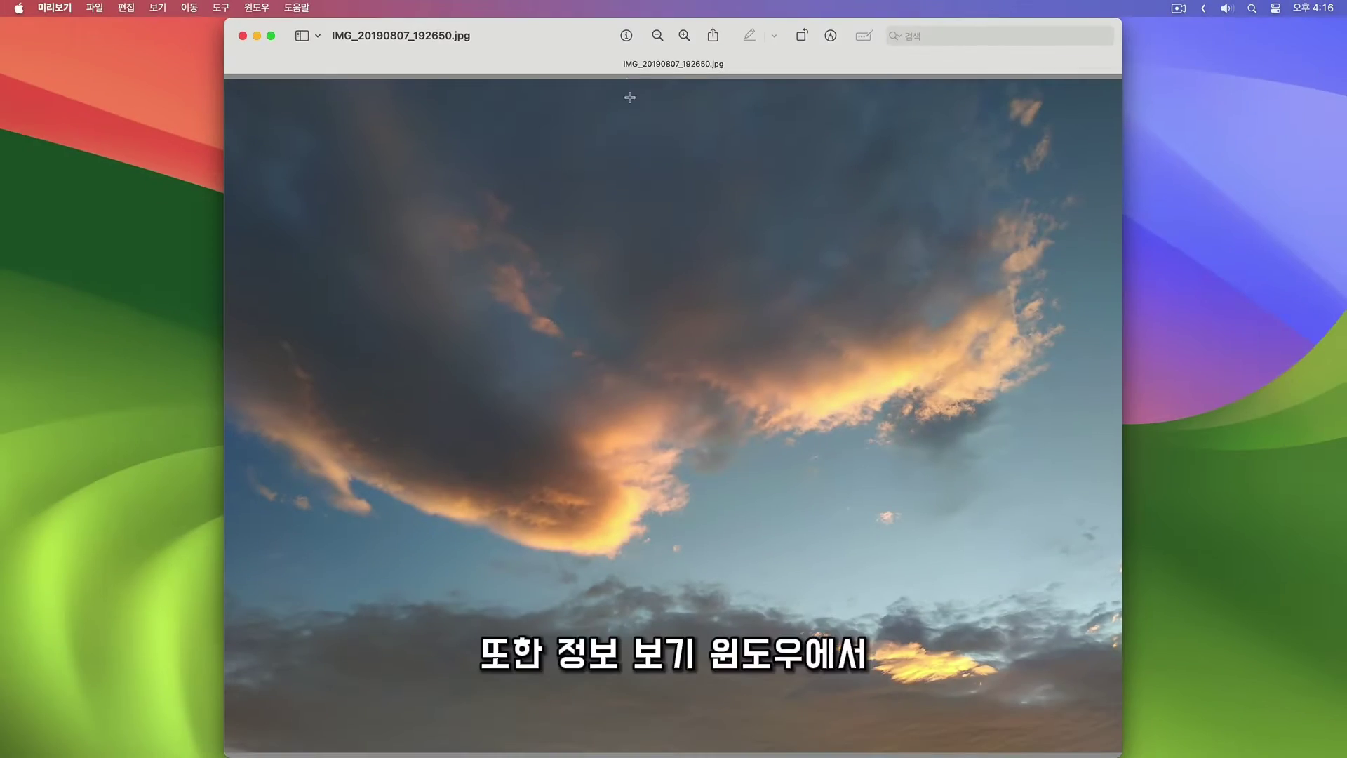
Step: Inspect IMG_20190807_192650.jpg's Exif data in an enlarged inspector window, followed by its GPS location data
left_click(625, 38)
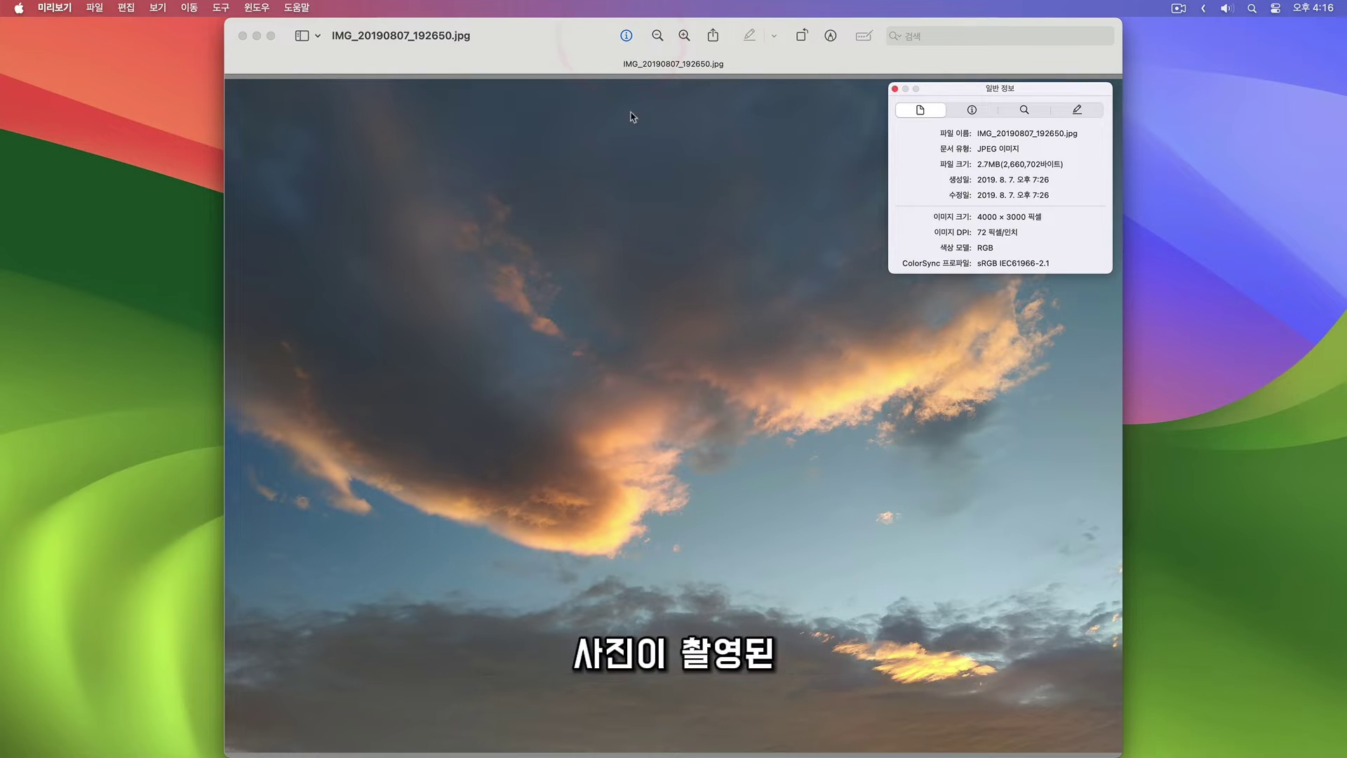
left_click(966, 114)
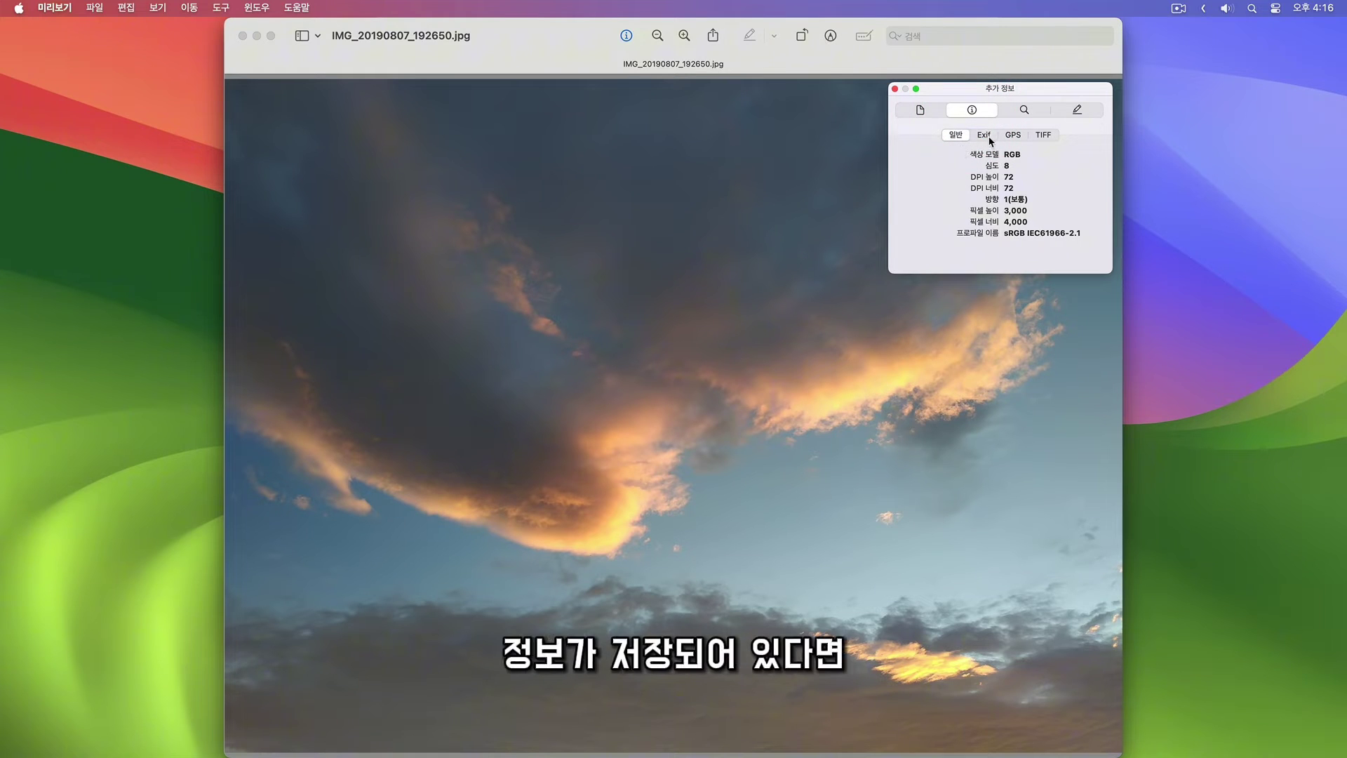
left_click(985, 135)
left_click_drag(990, 275, 1004, 472)
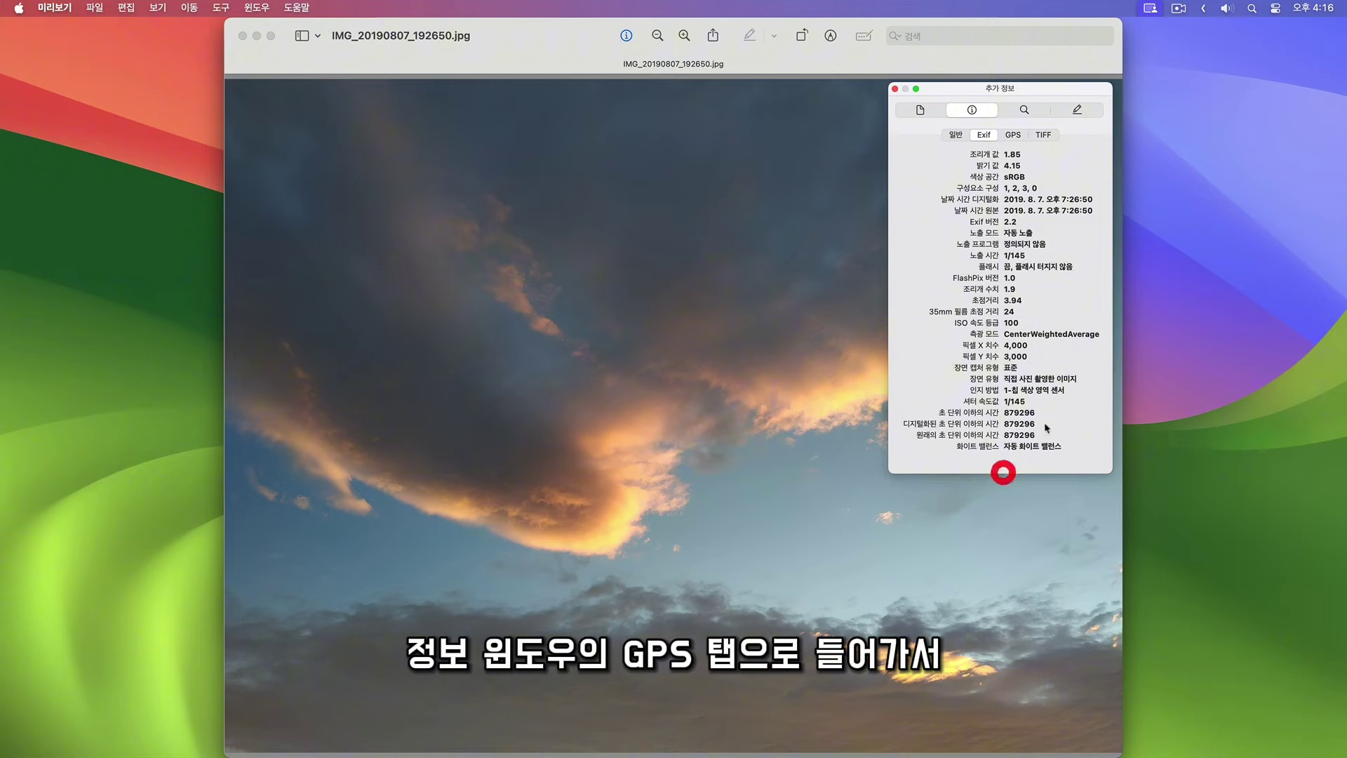
left_click(1020, 141)
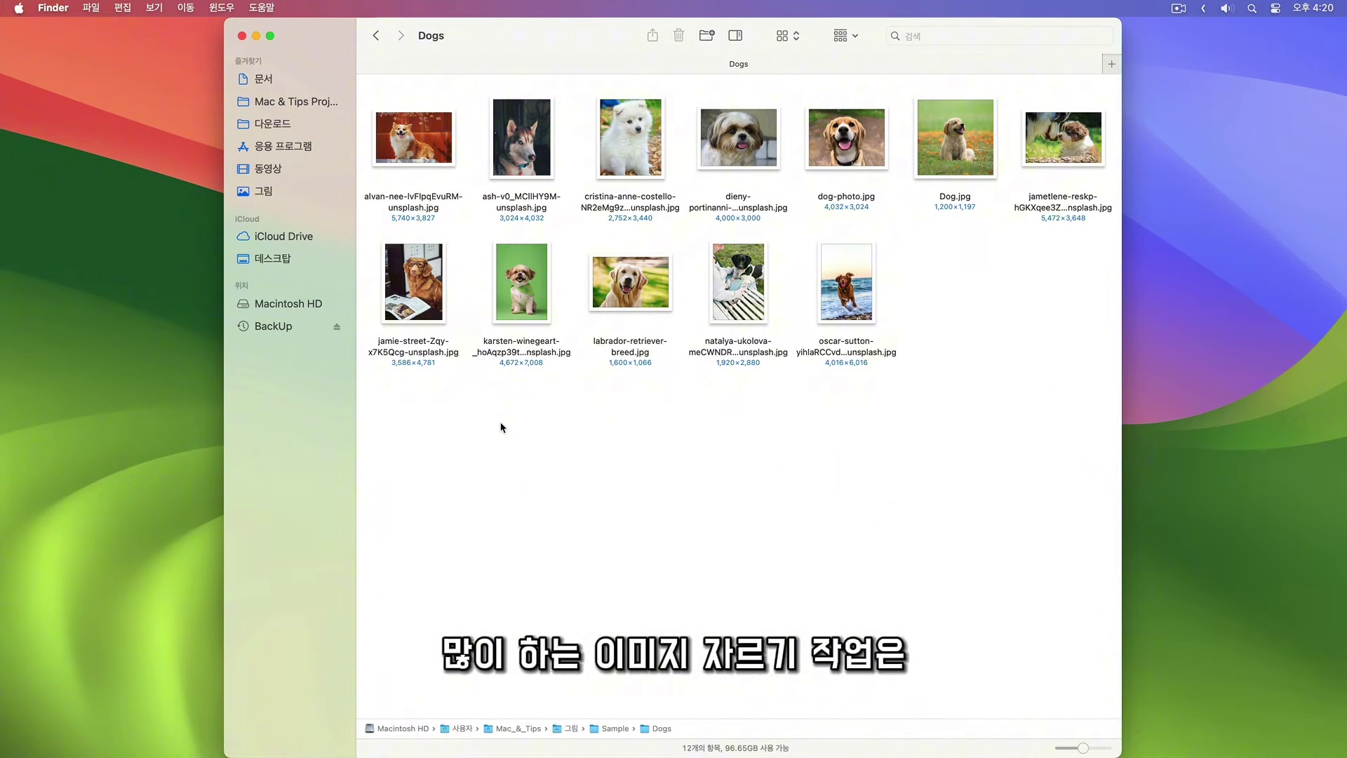
Step: Open the photo of the dog with the green bandana from the Dogs folder and fit a rectangular selection around the whole dog
left_click(520, 314)
double_click(521, 313)
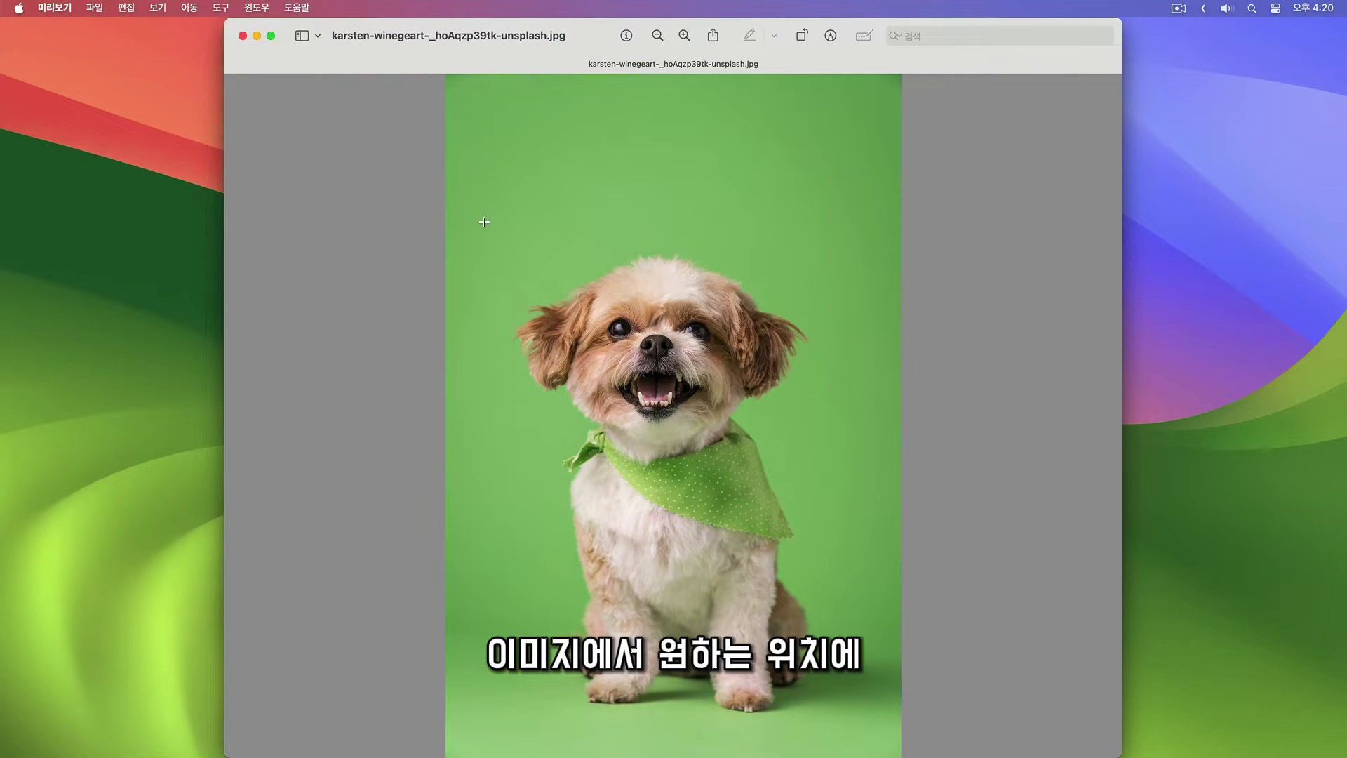
left_click_drag(483, 168, 873, 728)
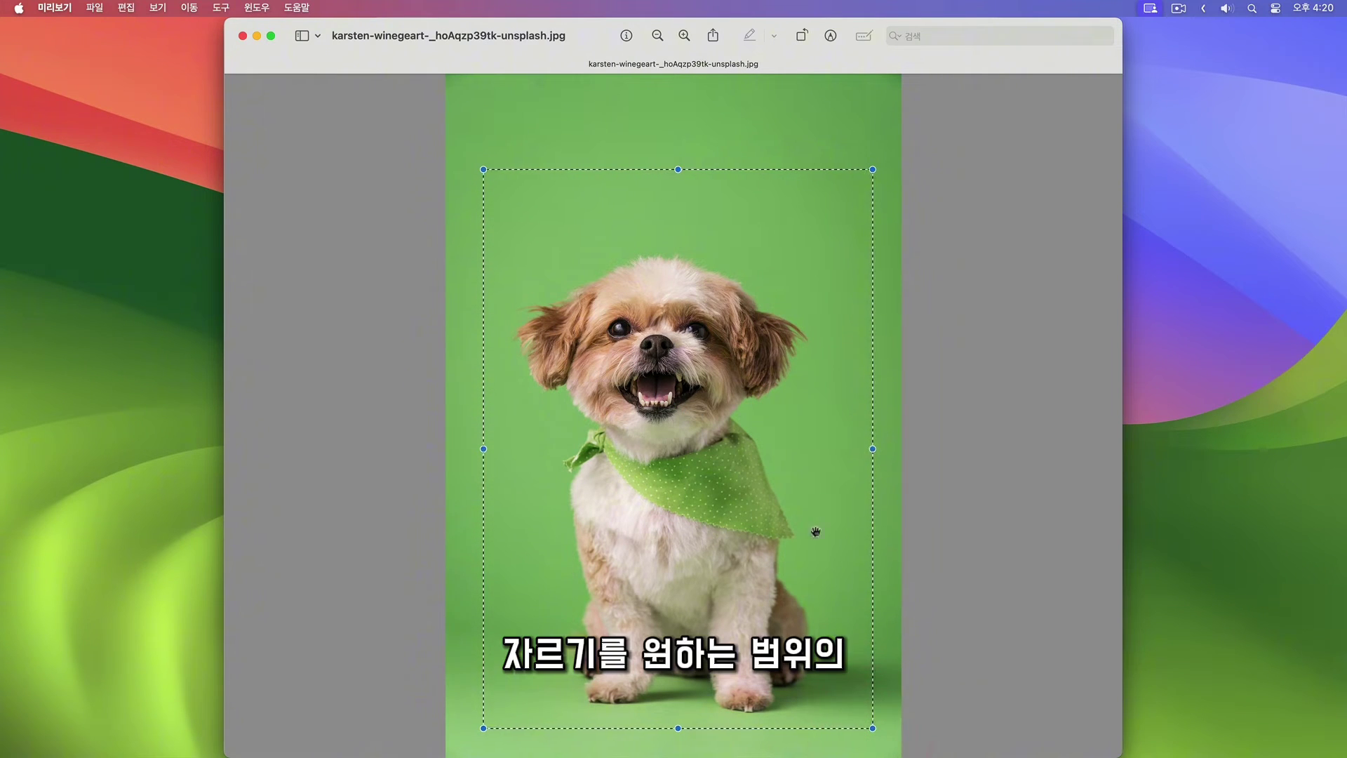
left_click_drag(678, 173, 662, 217)
left_click_drag(872, 473, 849, 480)
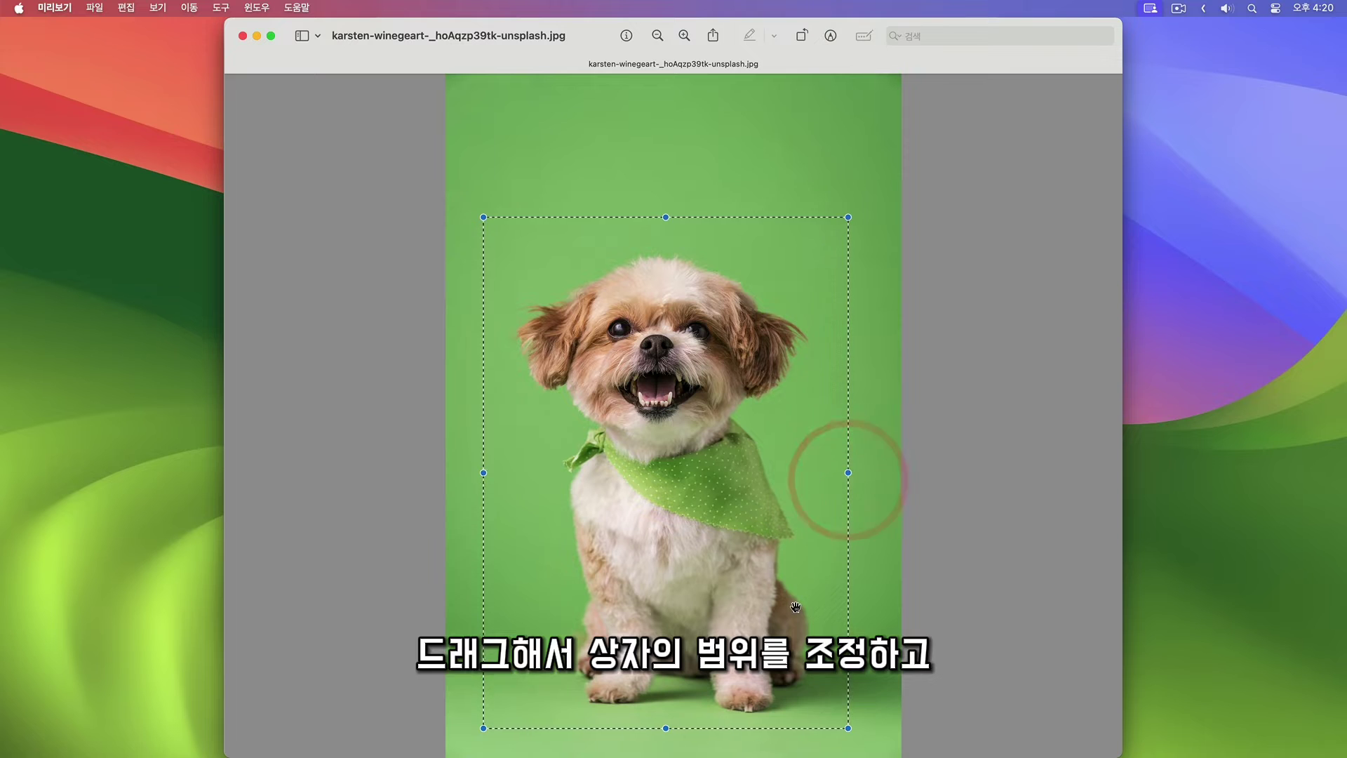
left_click_drag(699, 581, 704, 573)
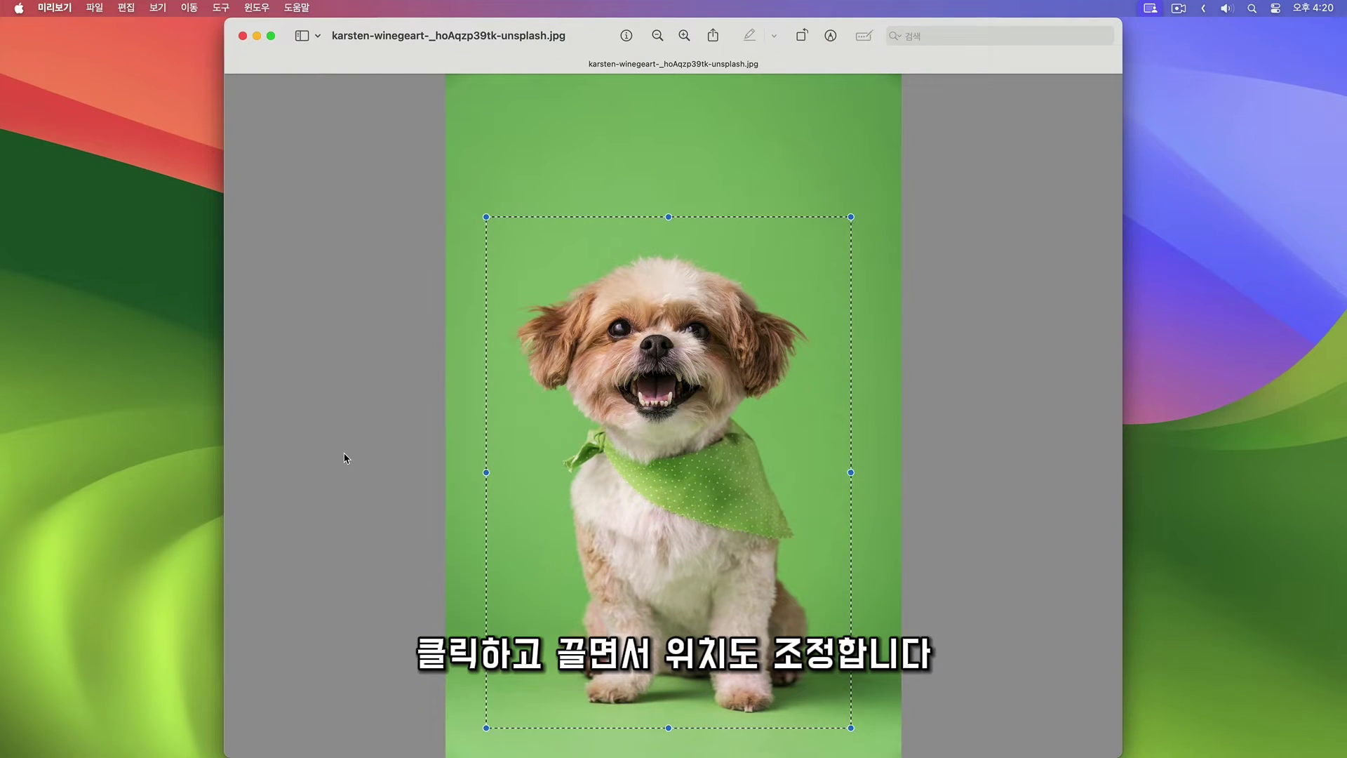
Step: Crop the green-background dog photo to the selection and undo the crop
left_click(220, 7)
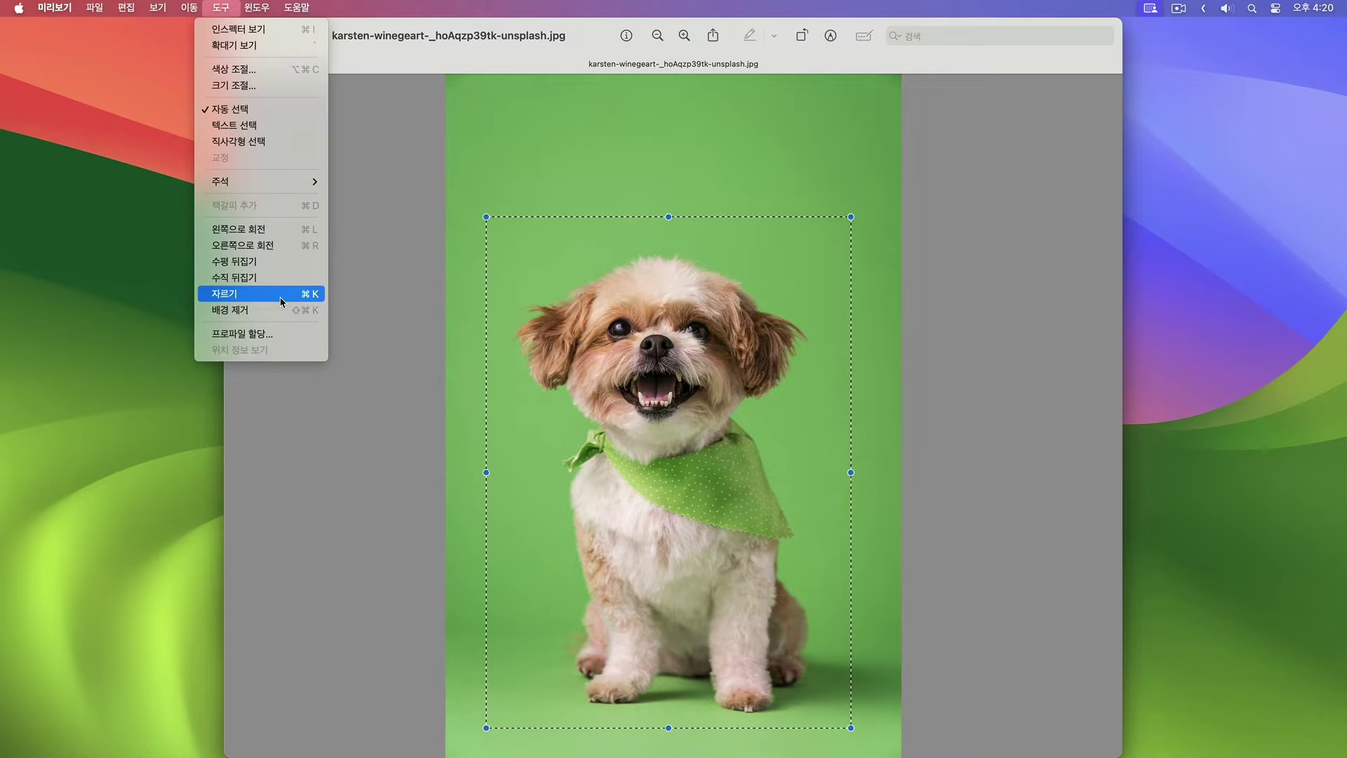
left_click(281, 298)
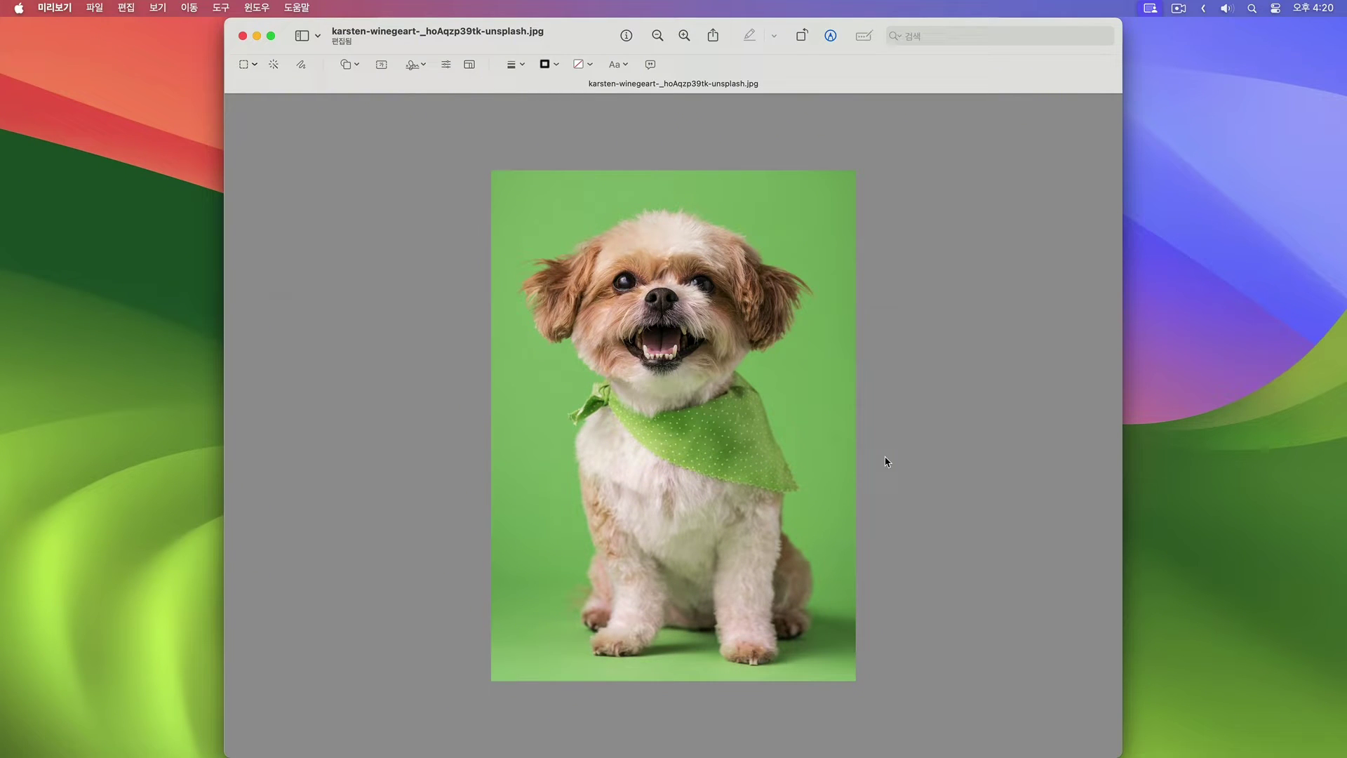
key("super+z")
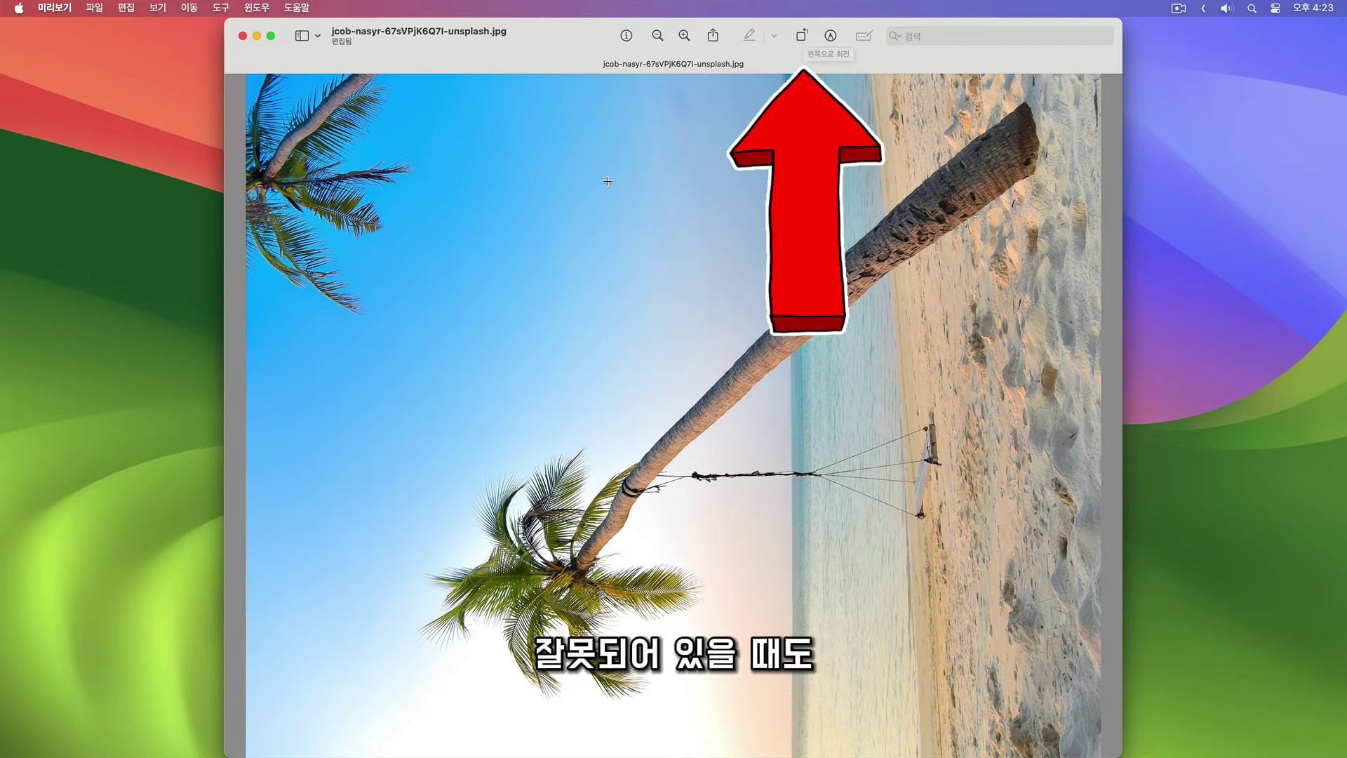
Step: Rotate the sideways palm beach photo once counterclockwise and once back clockwise
left_click(221, 8)
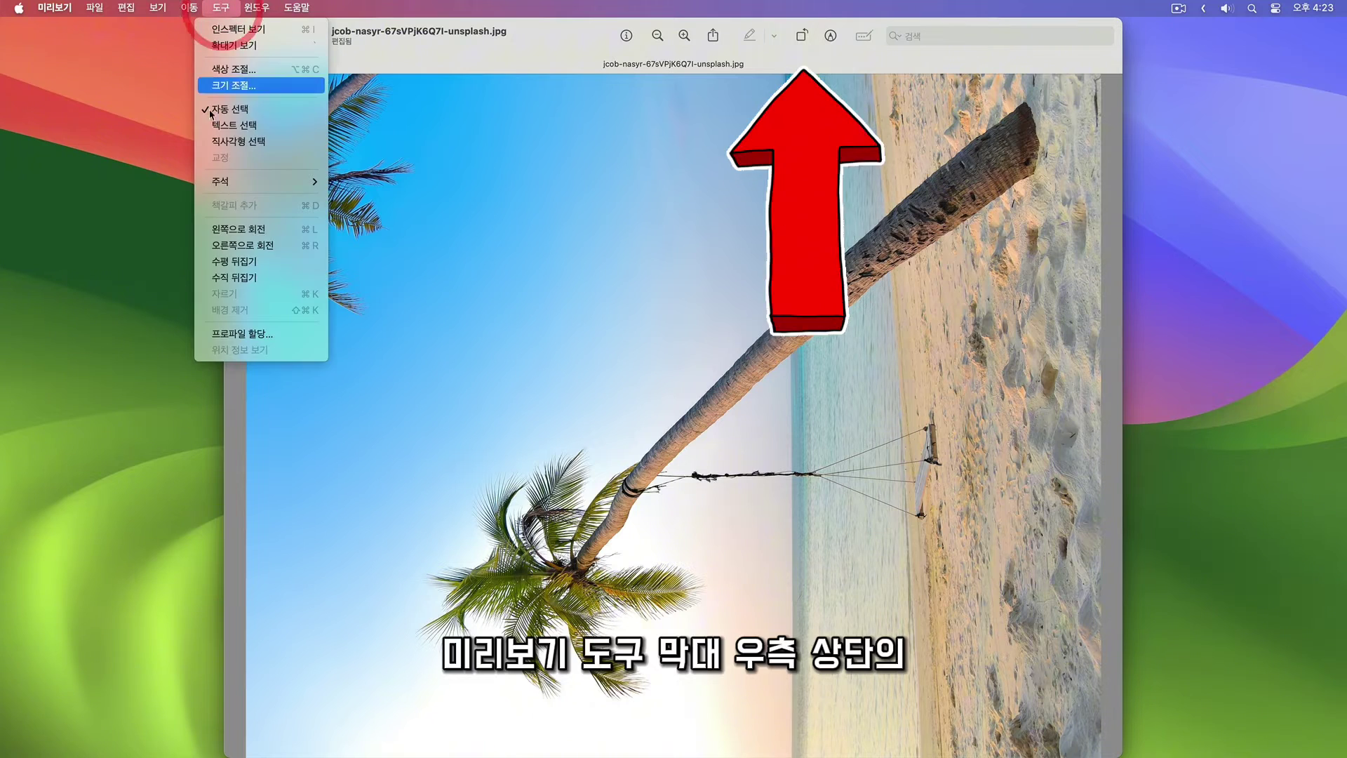
left_click(288, 236)
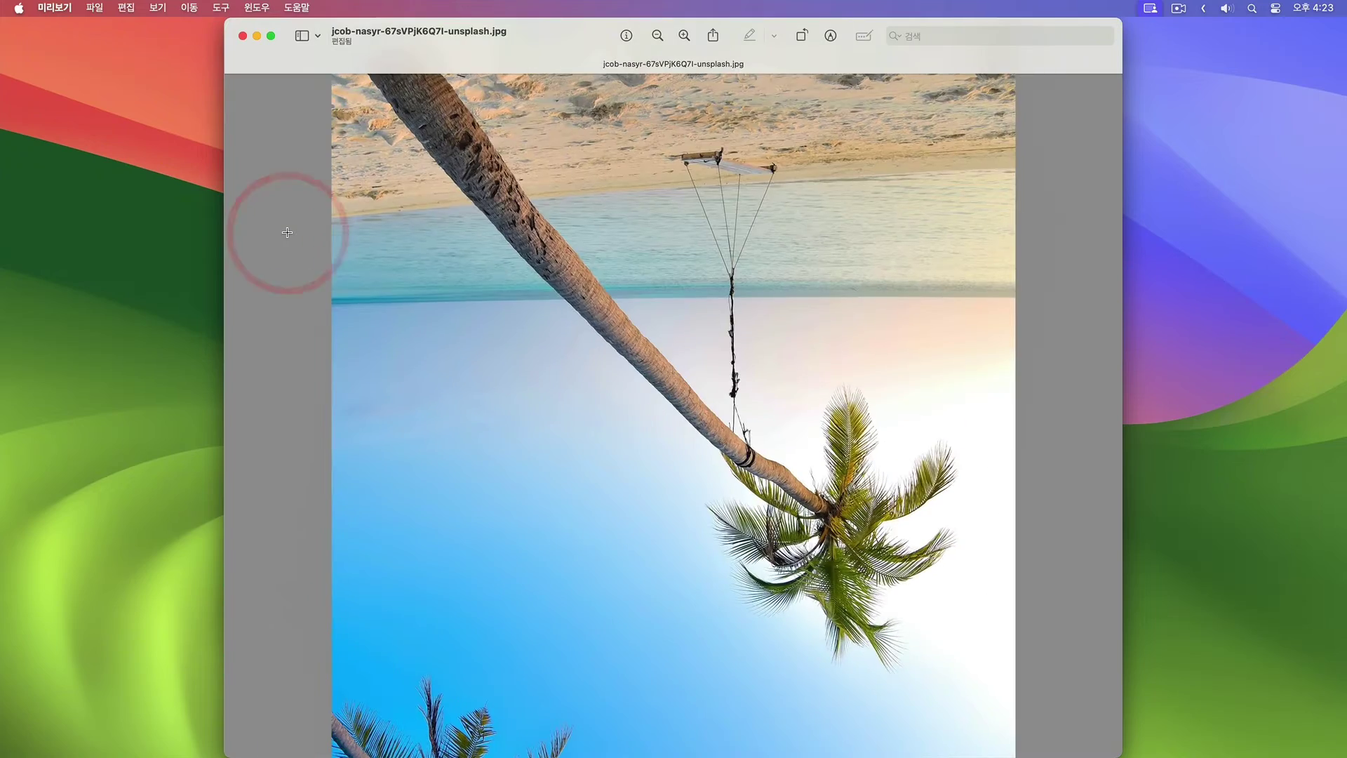
left_click(222, 10)
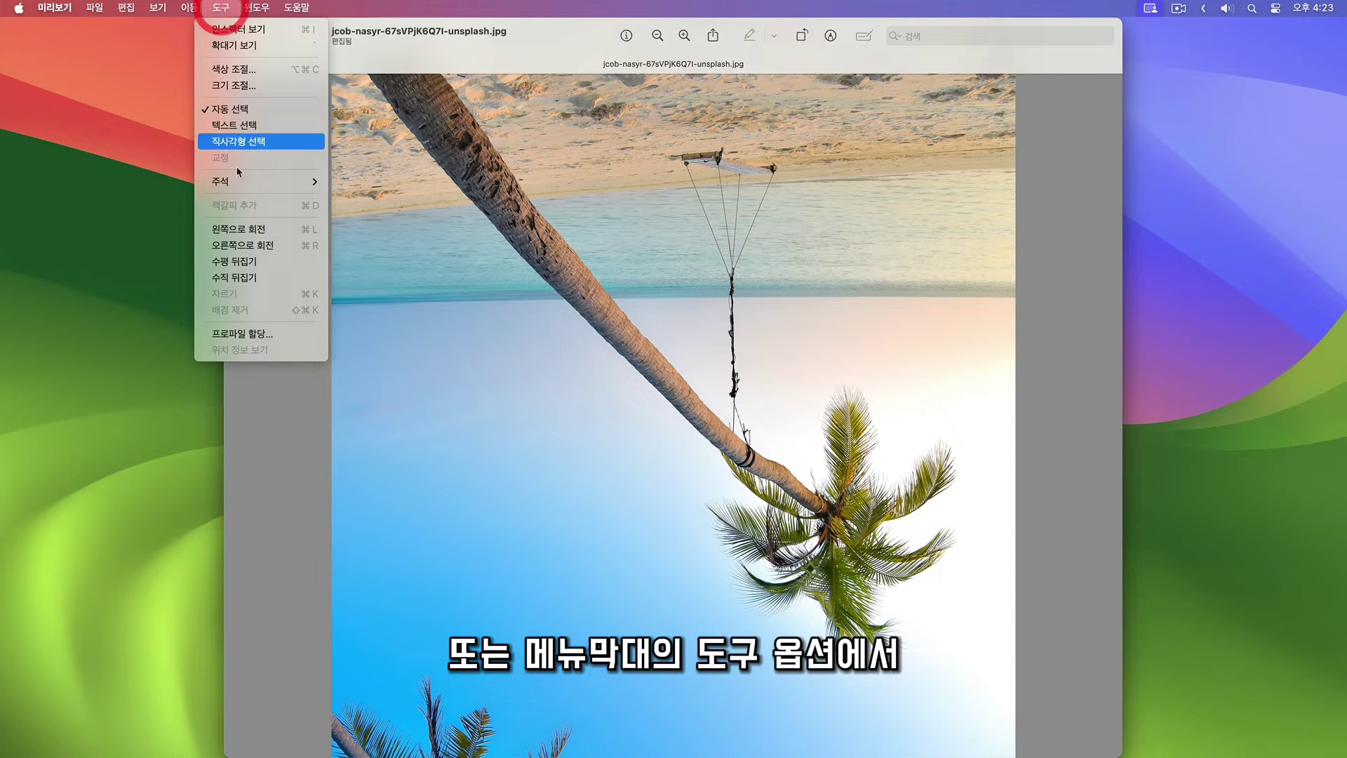
left_click(236, 246)
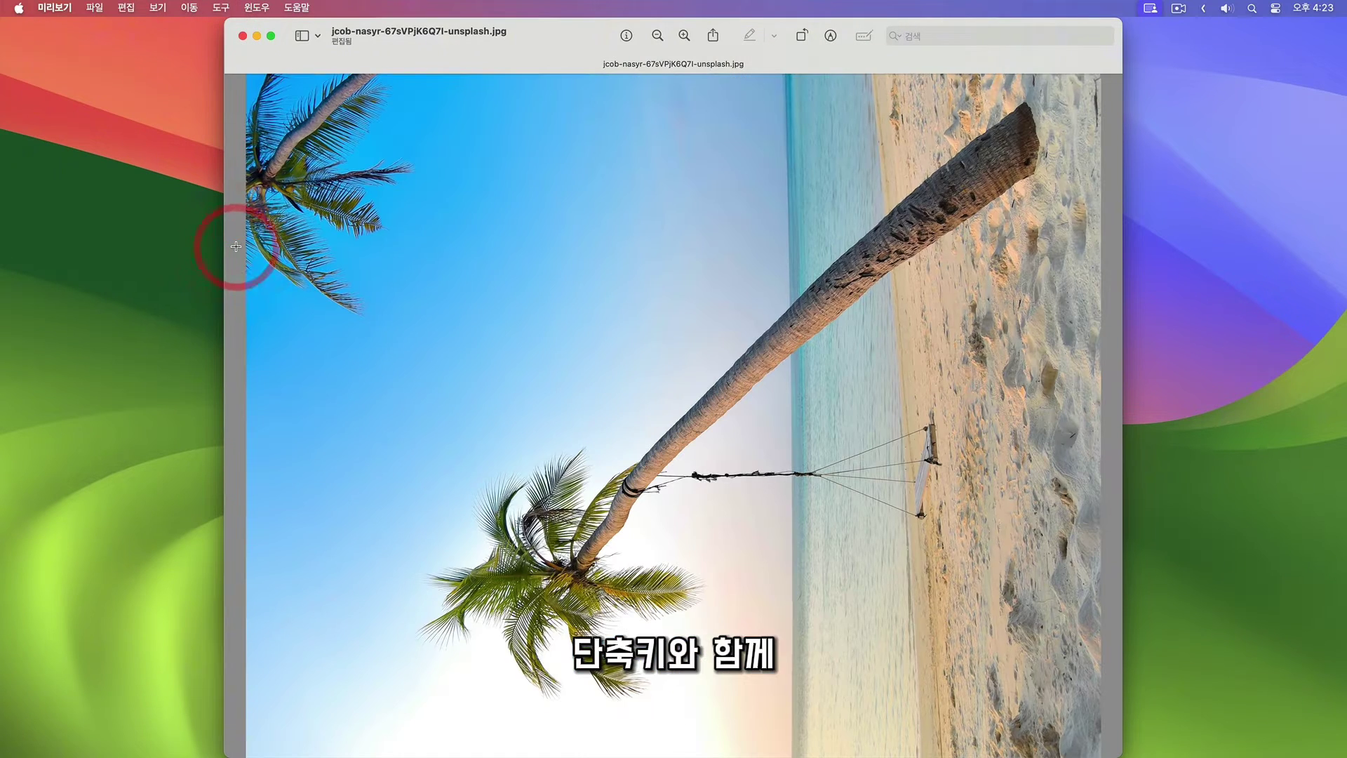
Step: Rotate the palm beach photo clockwise so it stands upright and flip it horizontally
left_click(222, 9)
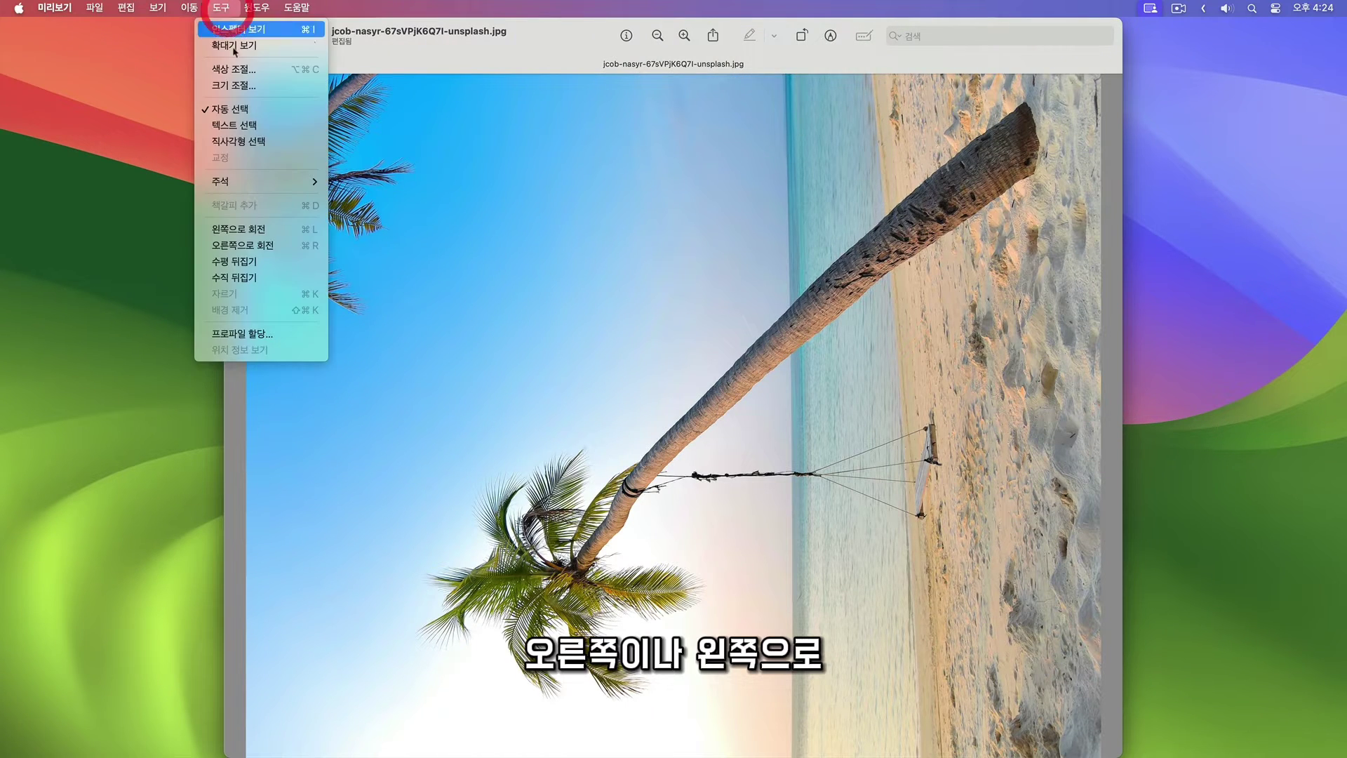
left_click(249, 245)
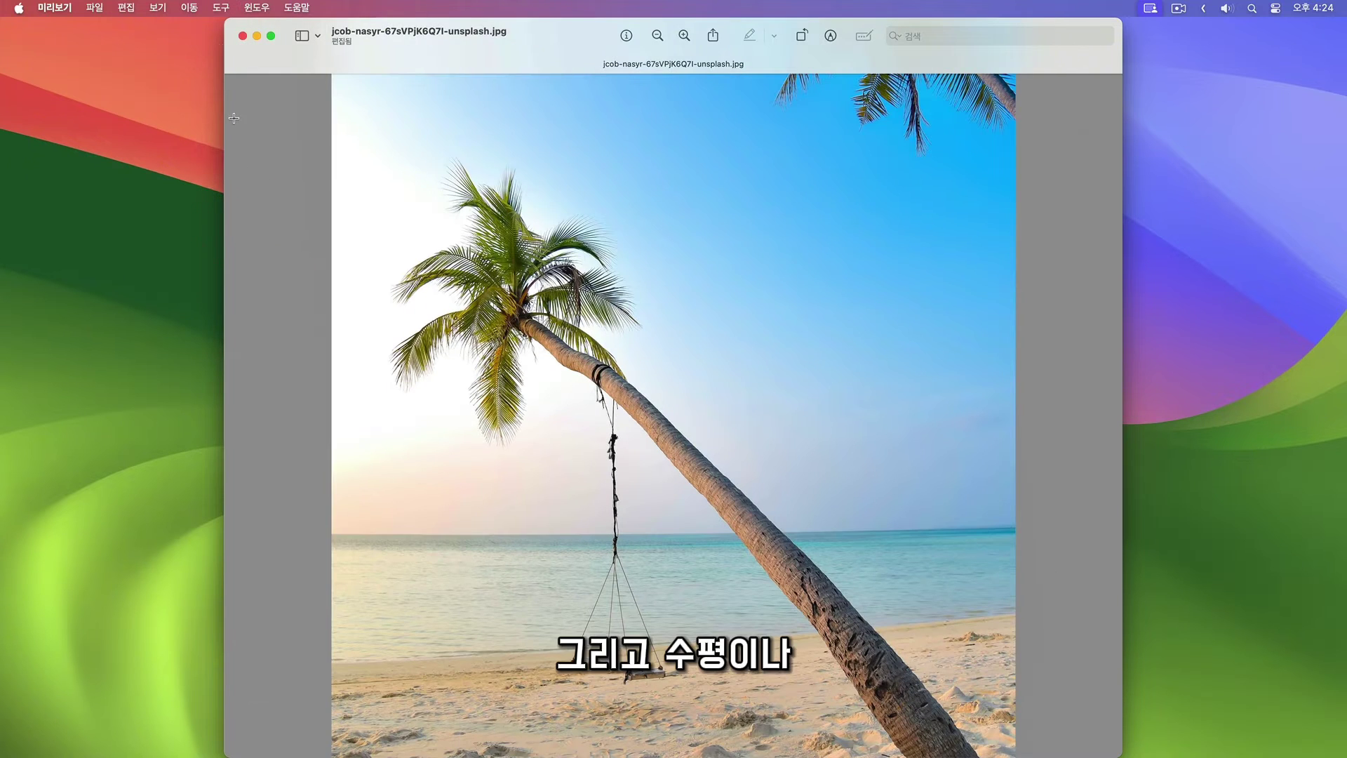
left_click(219, 10)
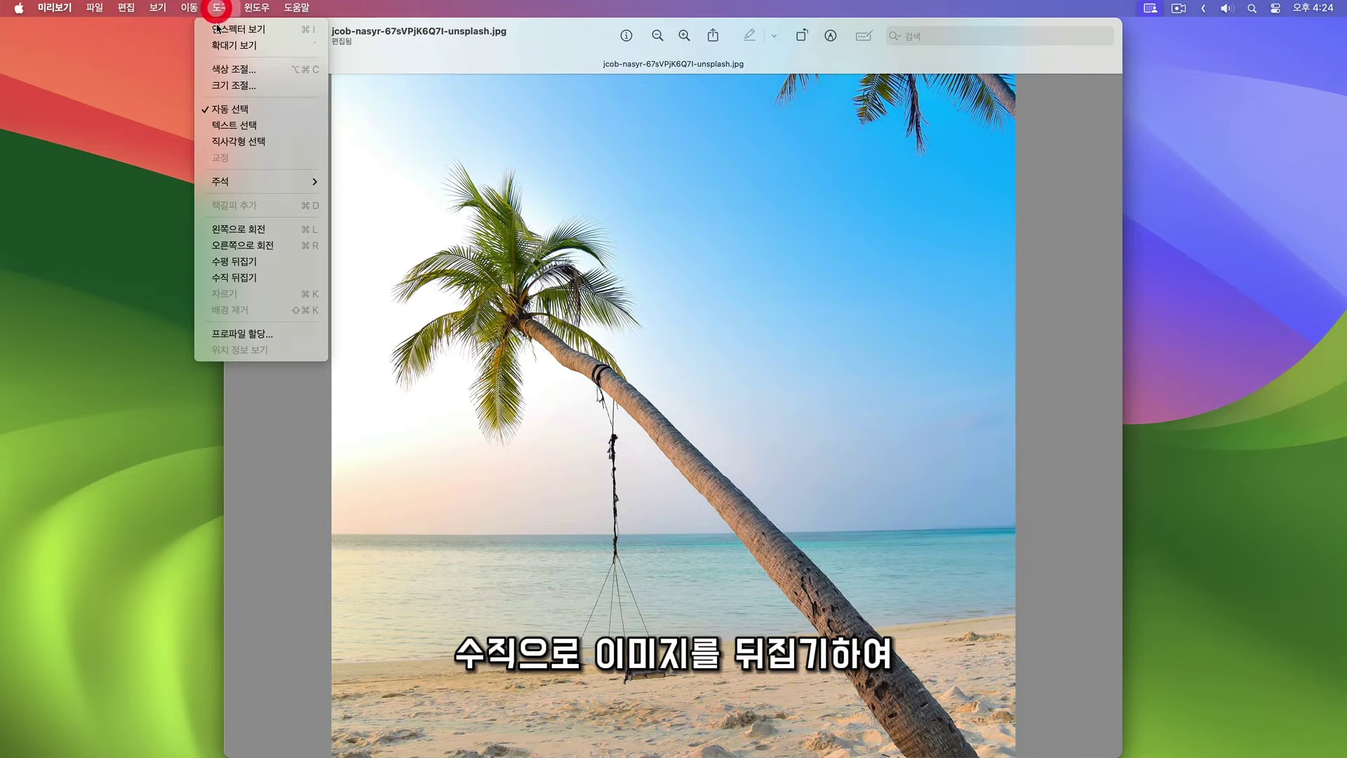
left_click(289, 263)
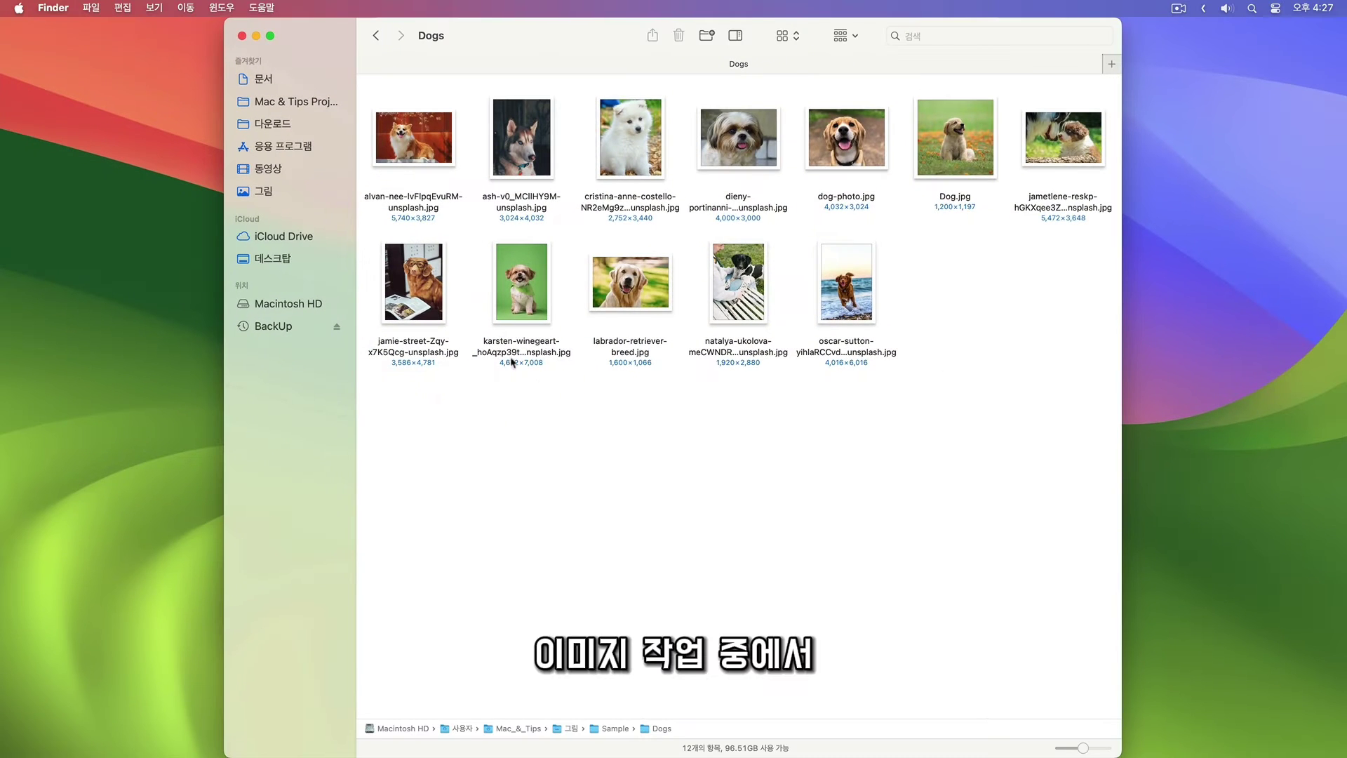
Step: Open the corgi photo from the Dogs folder, check its general file information in the inspector and close the inspector
double_click(394, 135)
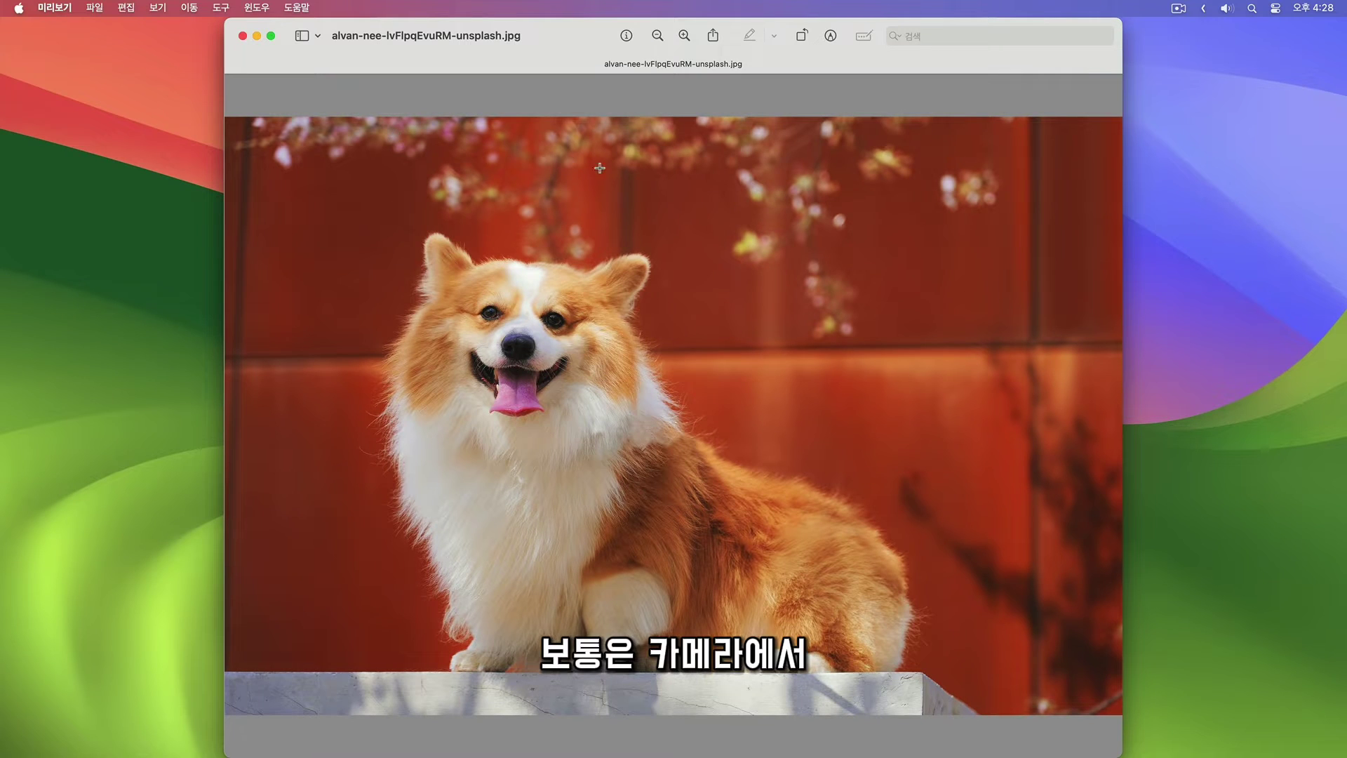
left_click(626, 35)
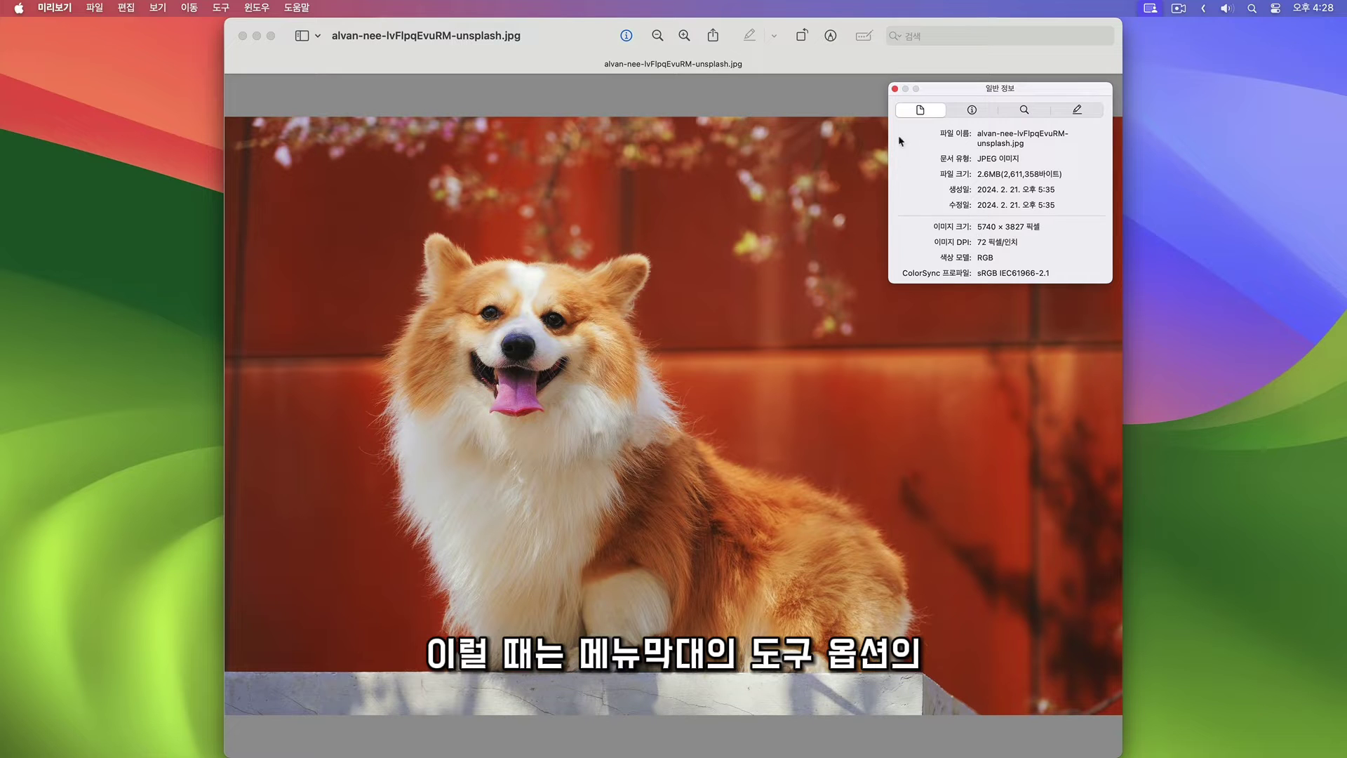
left_click(895, 89)
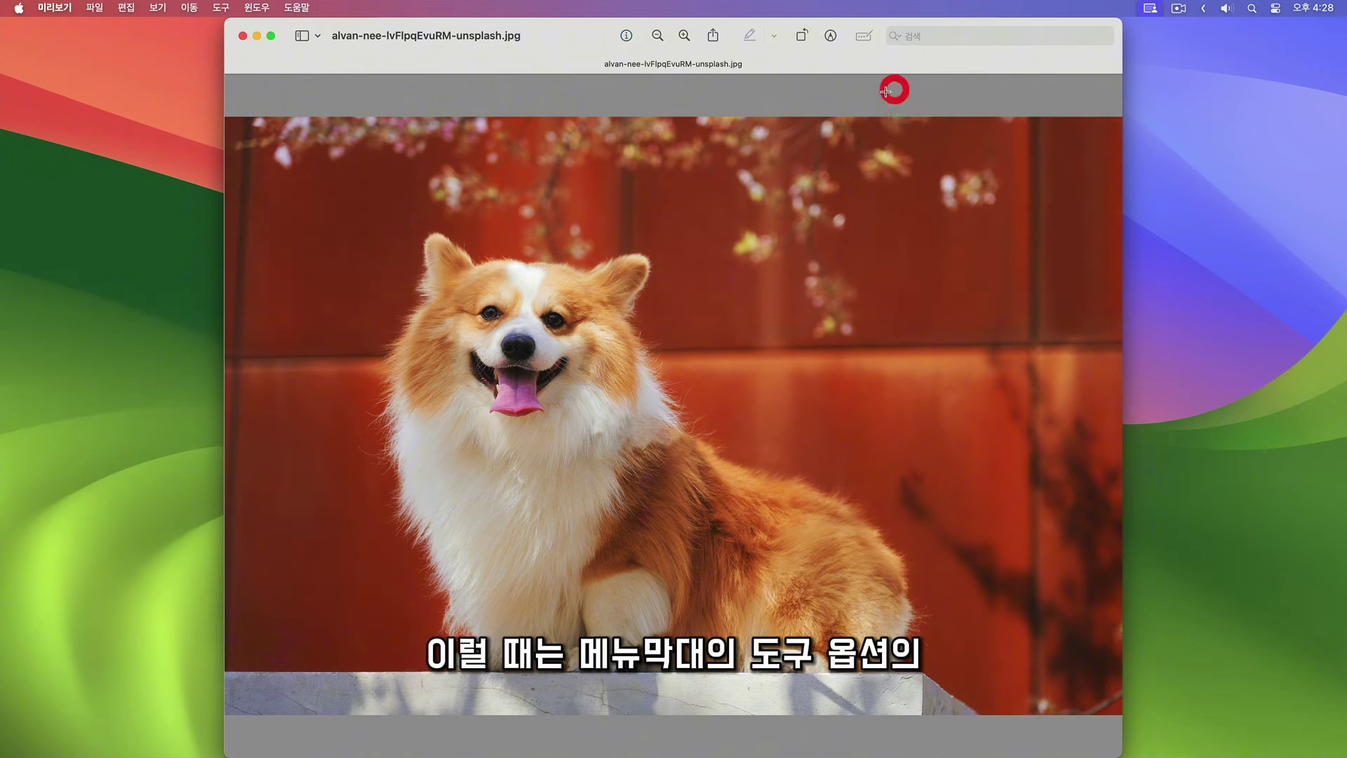
Step: In the corgi photo's size adjustment, change the dimension unit to pixels and set the width to 1920
left_click(220, 8)
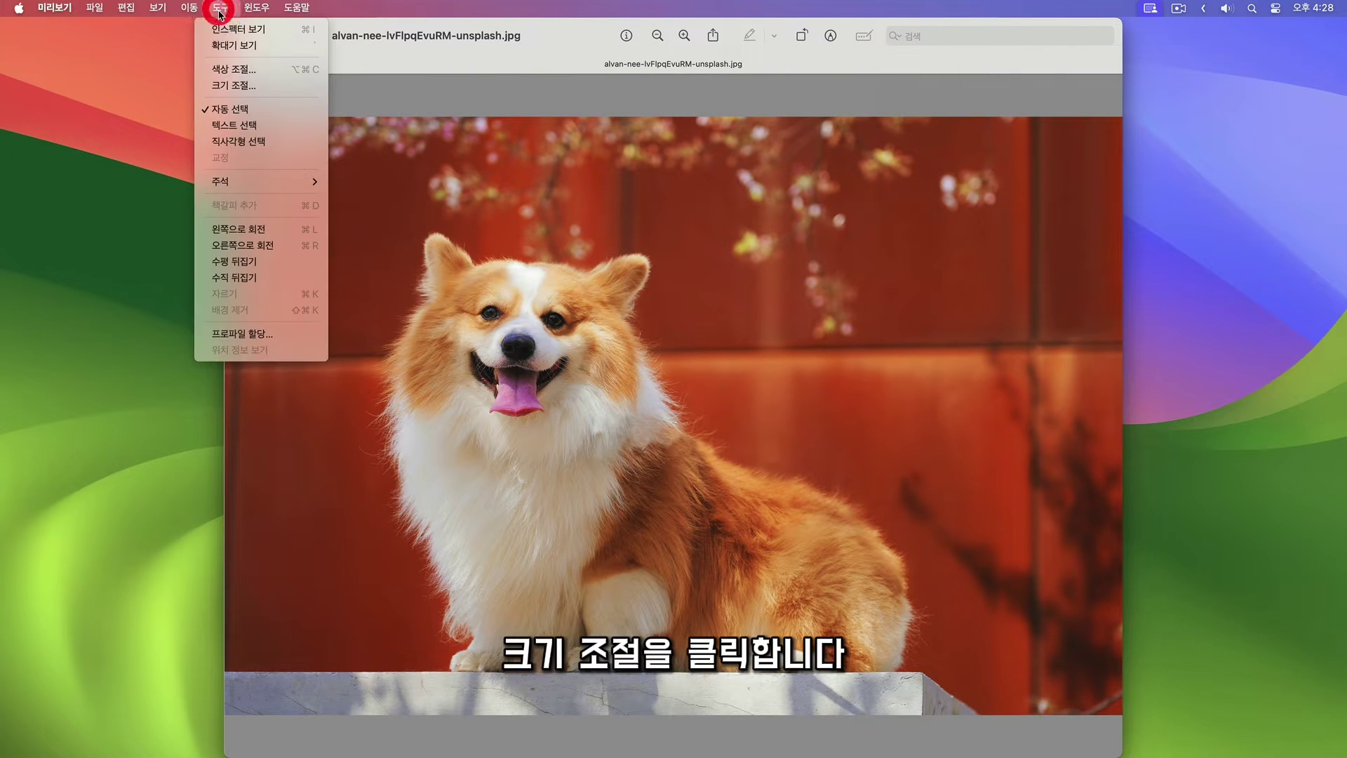
left_click(282, 85)
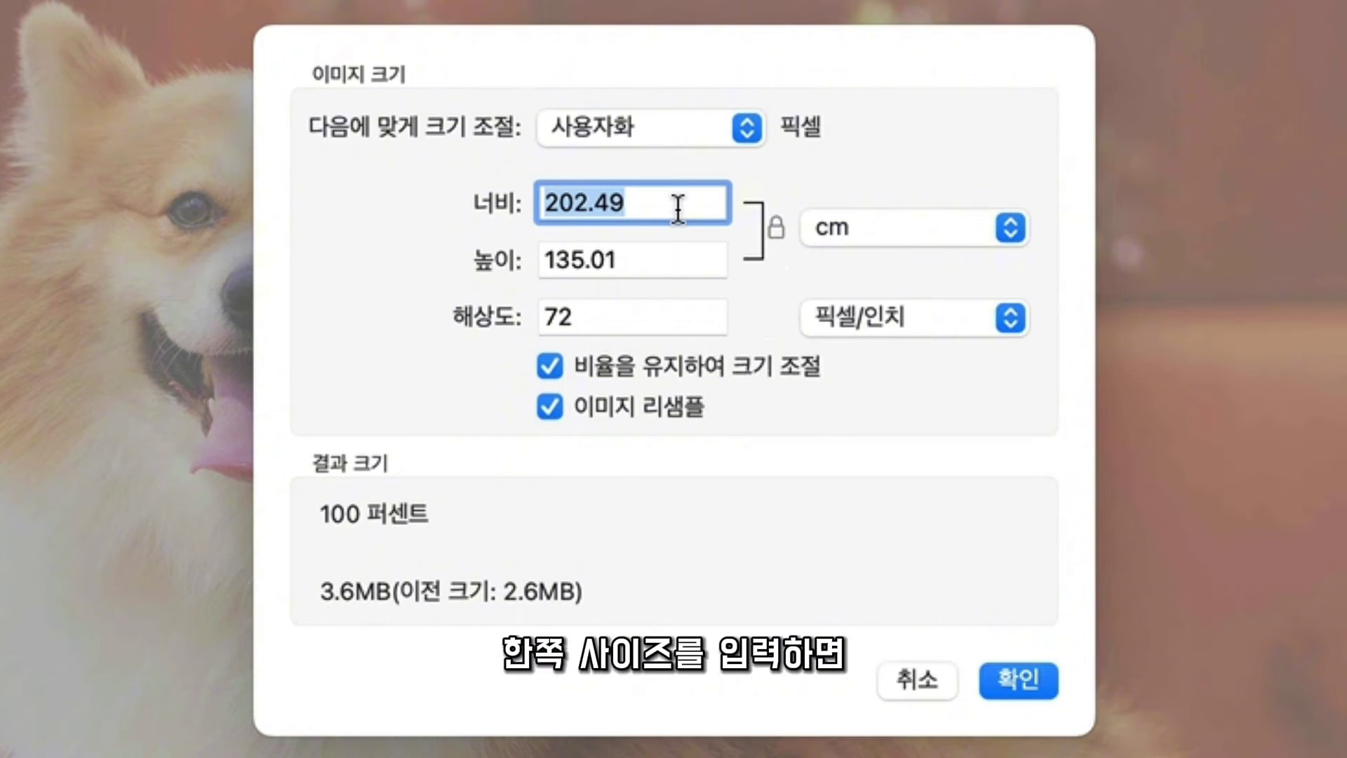
left_click(950, 228)
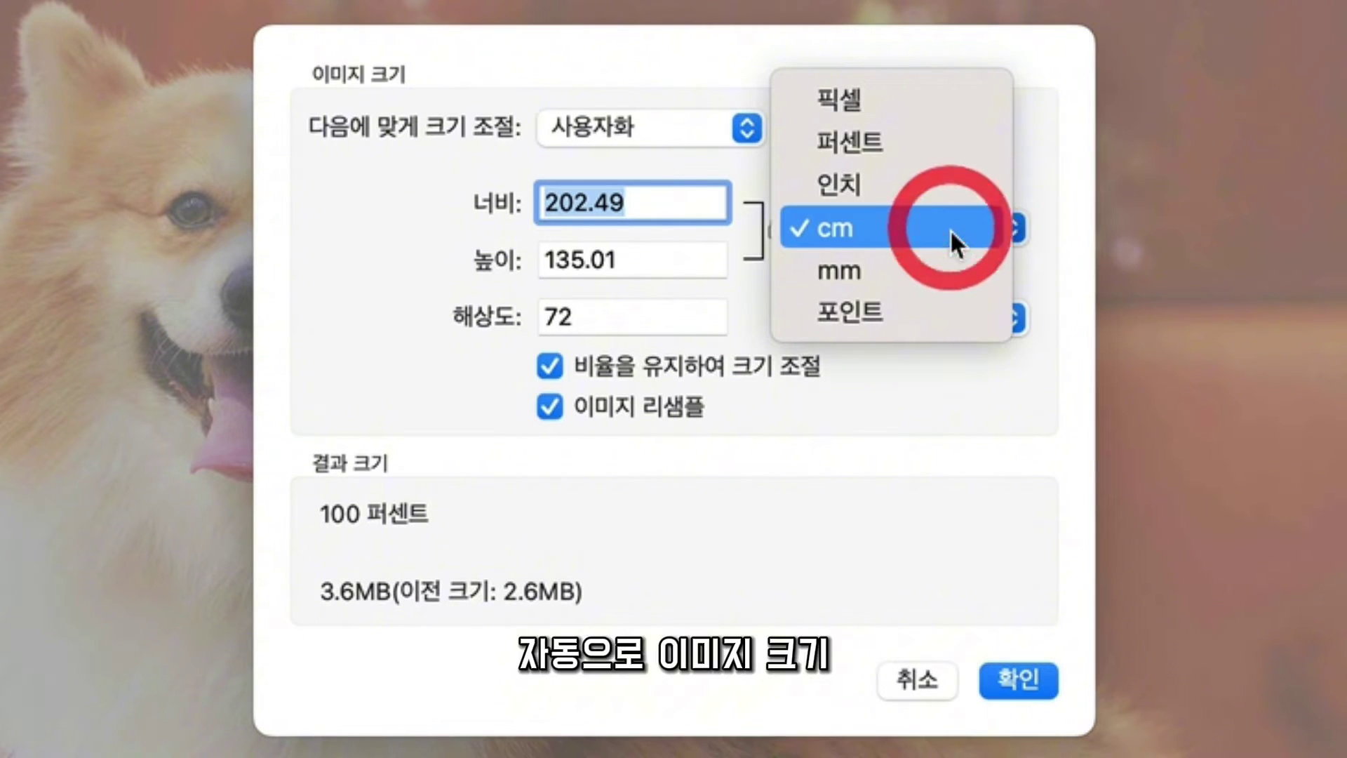
left_click(939, 105)
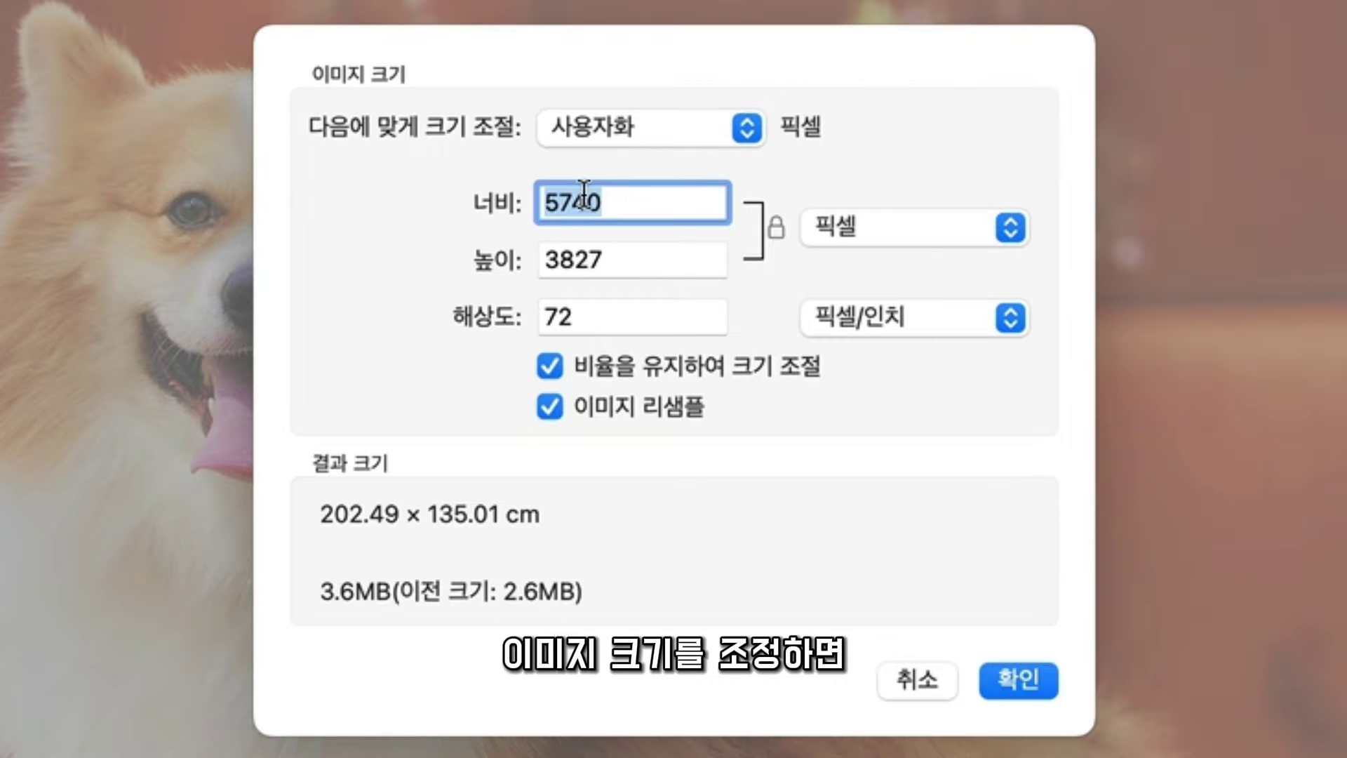
type("1920")
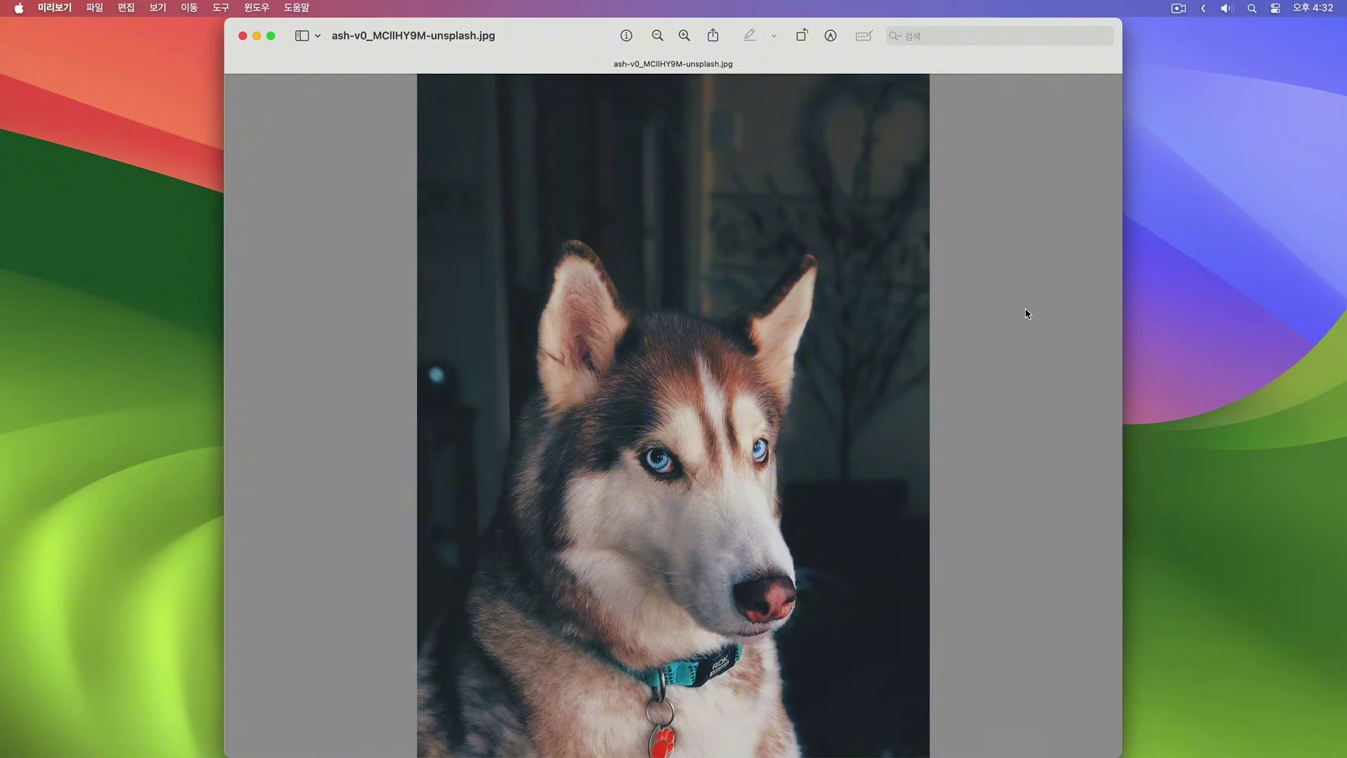
Step: In the husky photo's color adjustment, apply auto levels and slightly raise the exposure and saturation
left_click(220, 8)
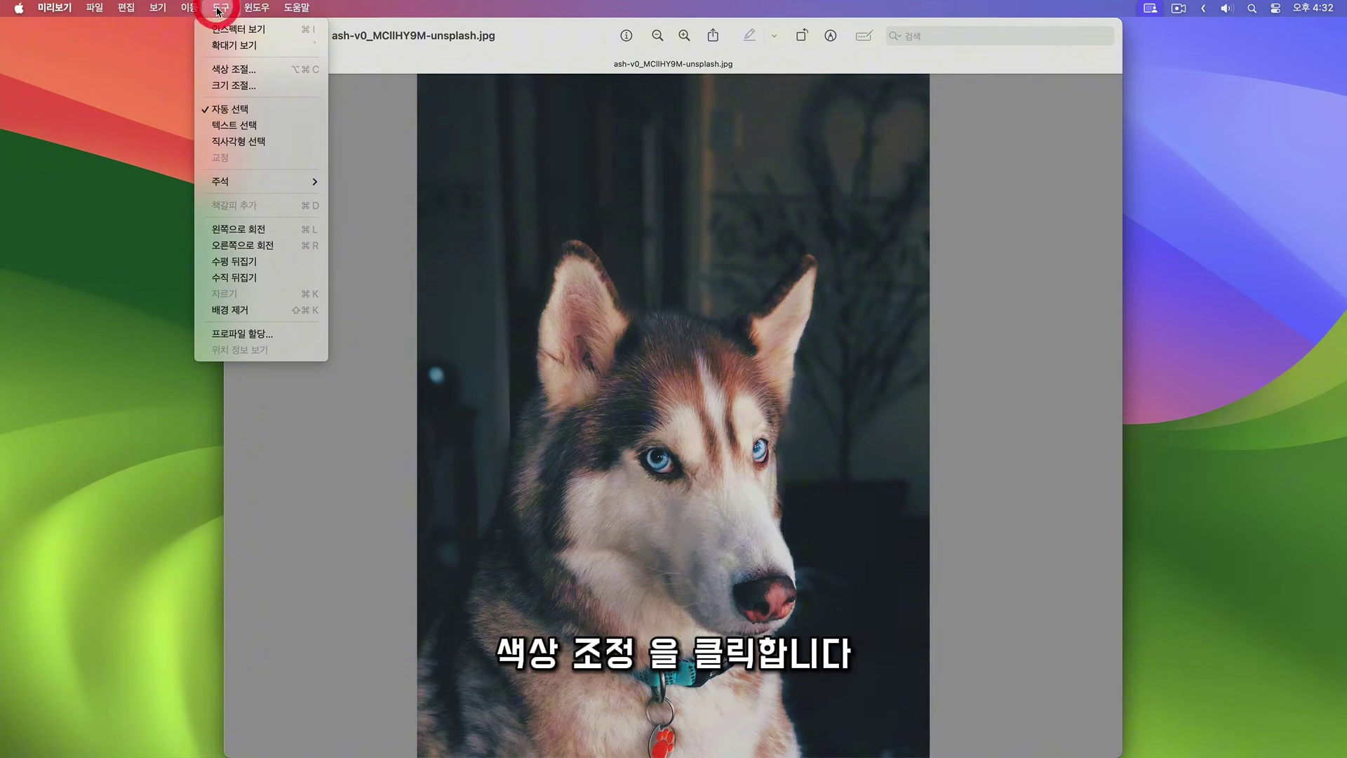
left_click(267, 70)
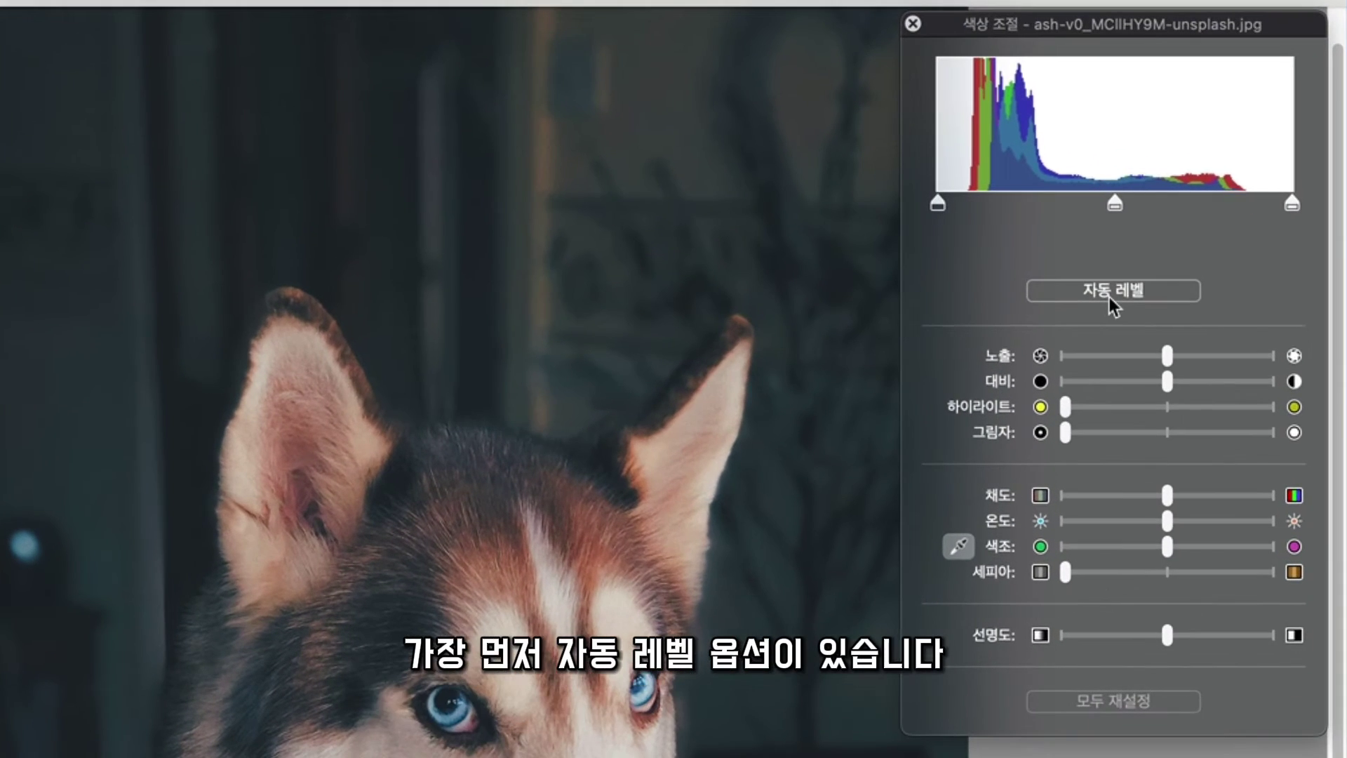
left_click(997, 243)
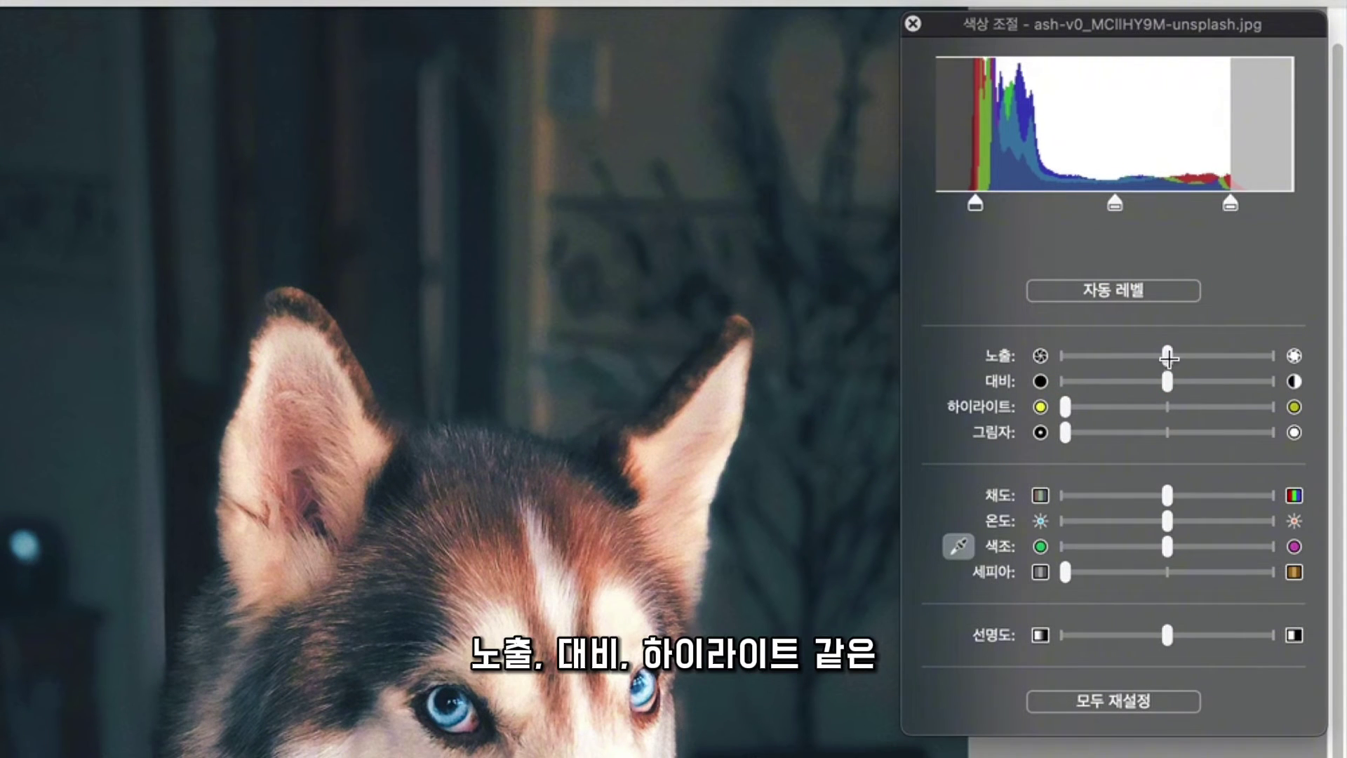
left_click_drag(1168, 357, 1177, 357)
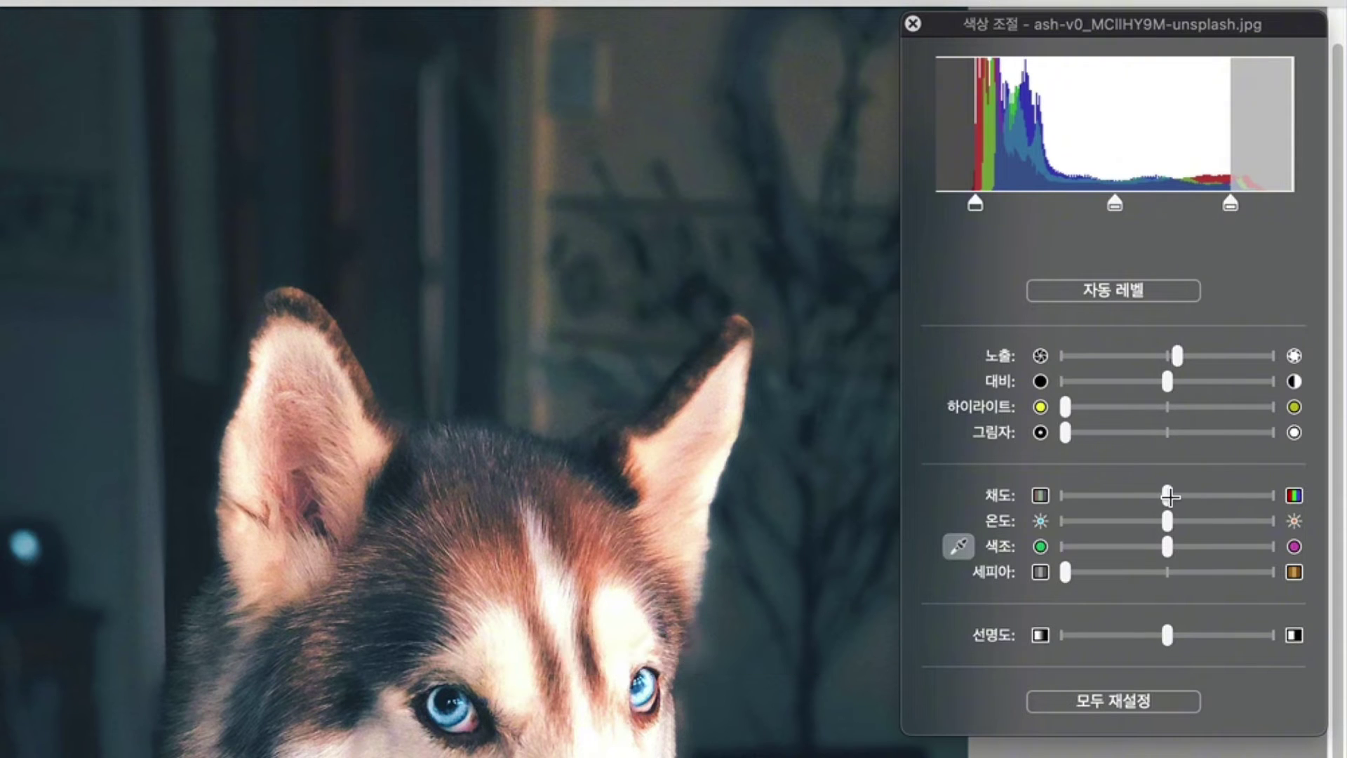
left_click_drag(1170, 496, 1177, 496)
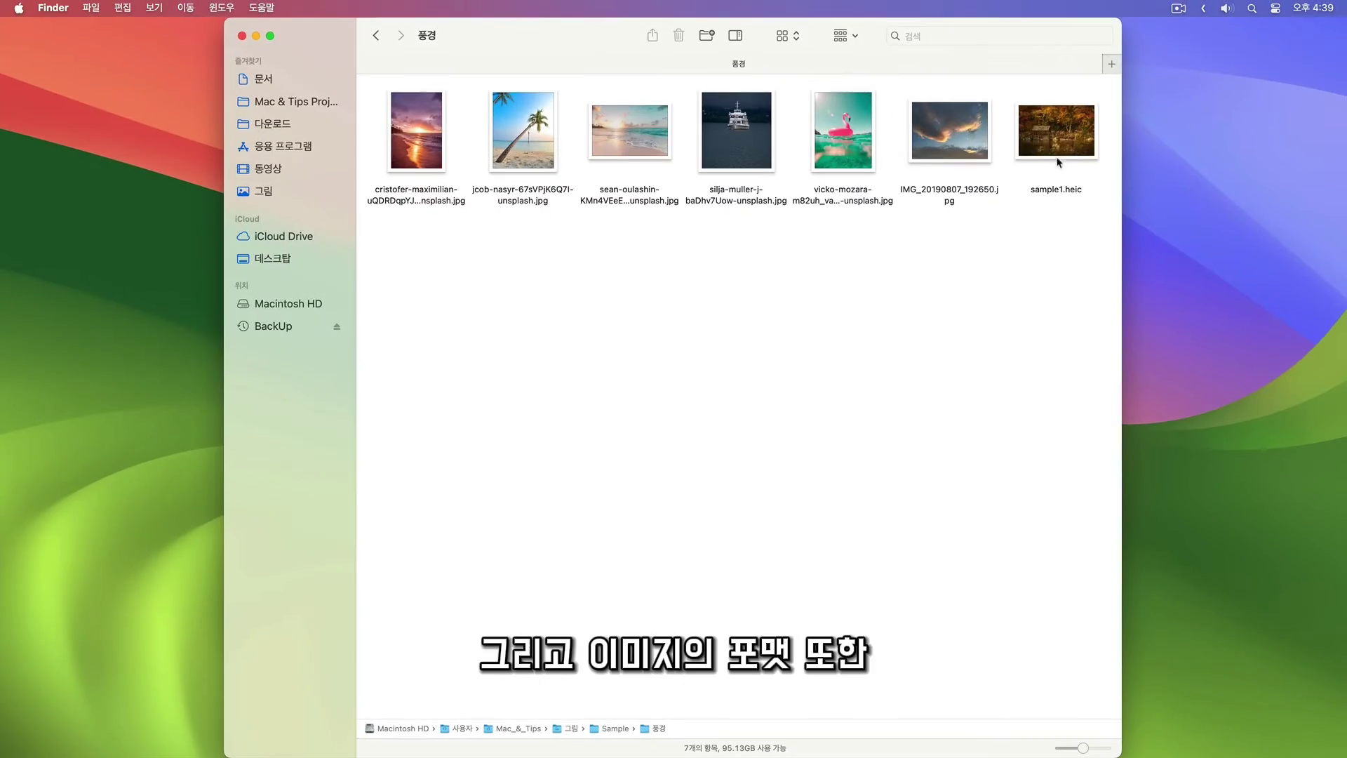
Step: Open sample1.heic from the landscape folder in Preview and bring up its export settings
double_click(1056, 130)
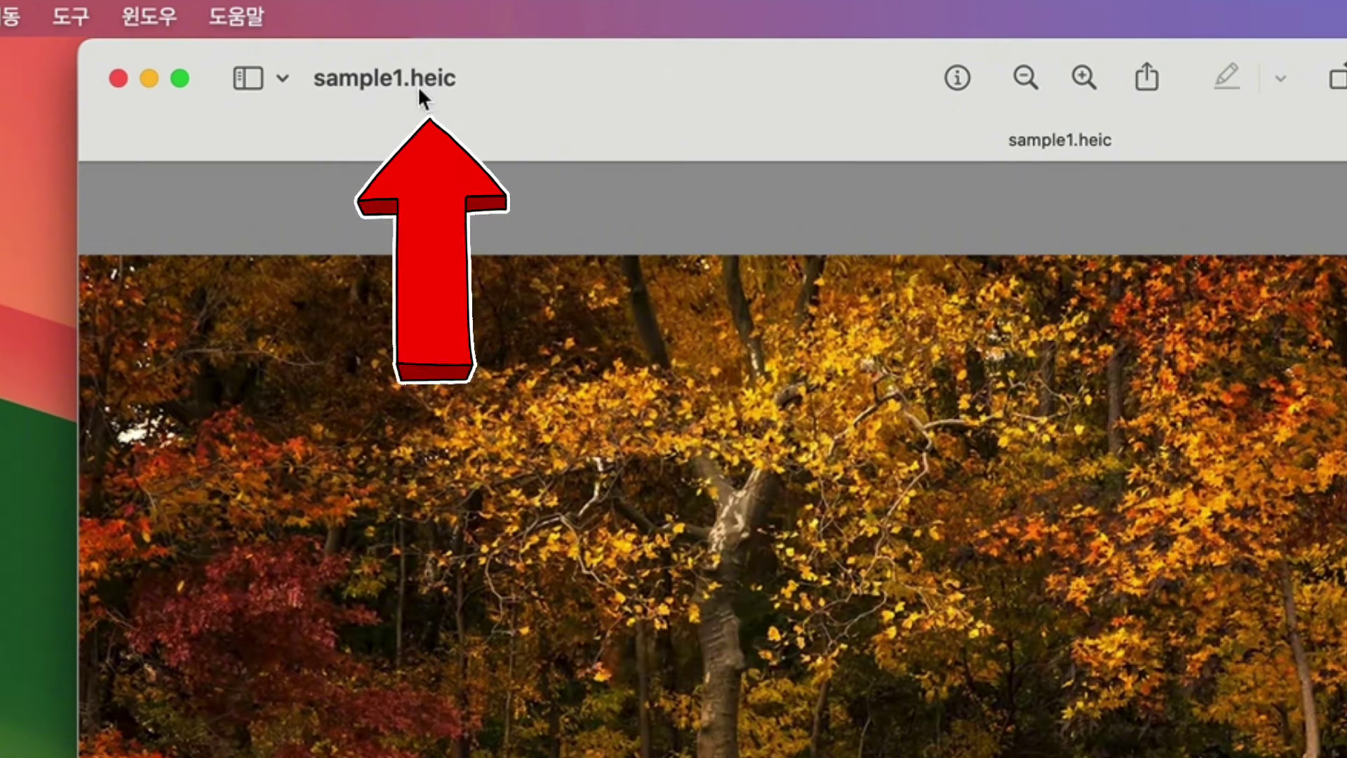
mouse_move(424, 97)
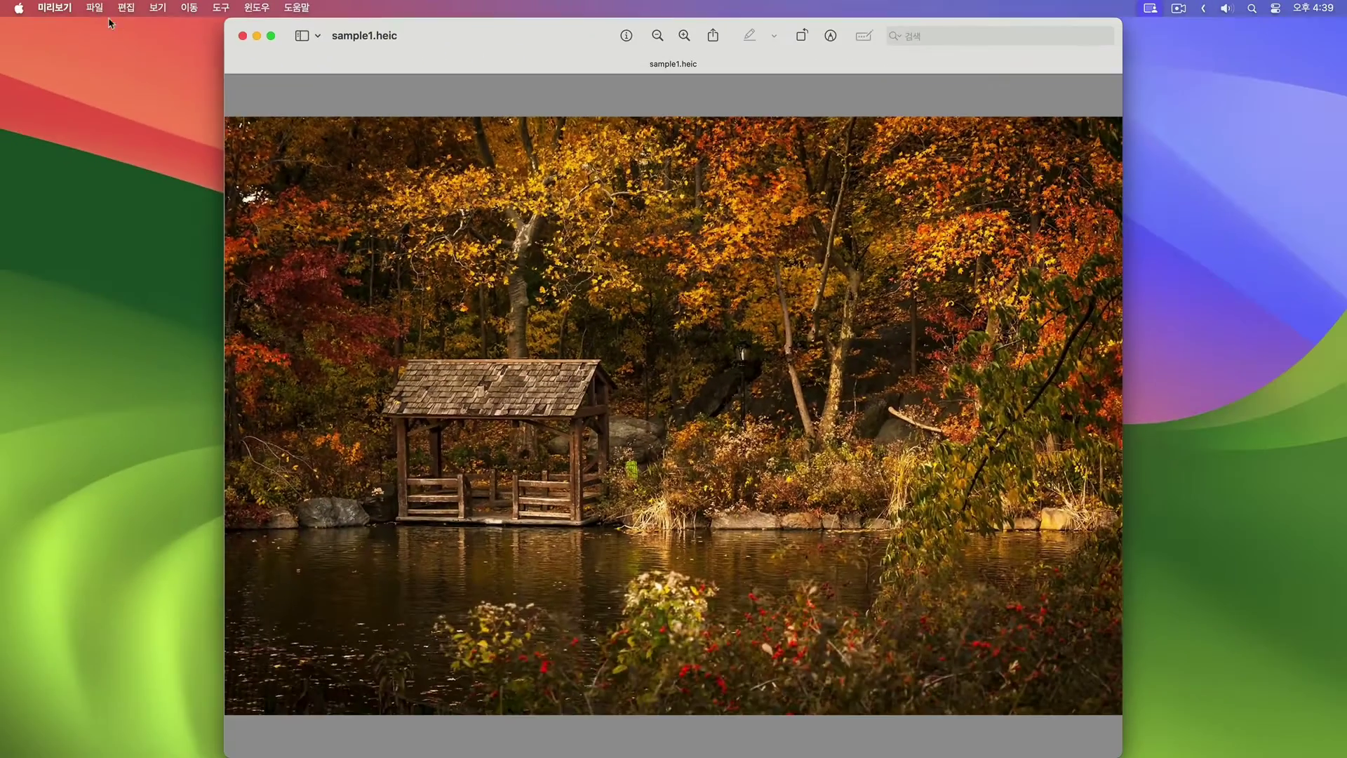
left_click(94, 8)
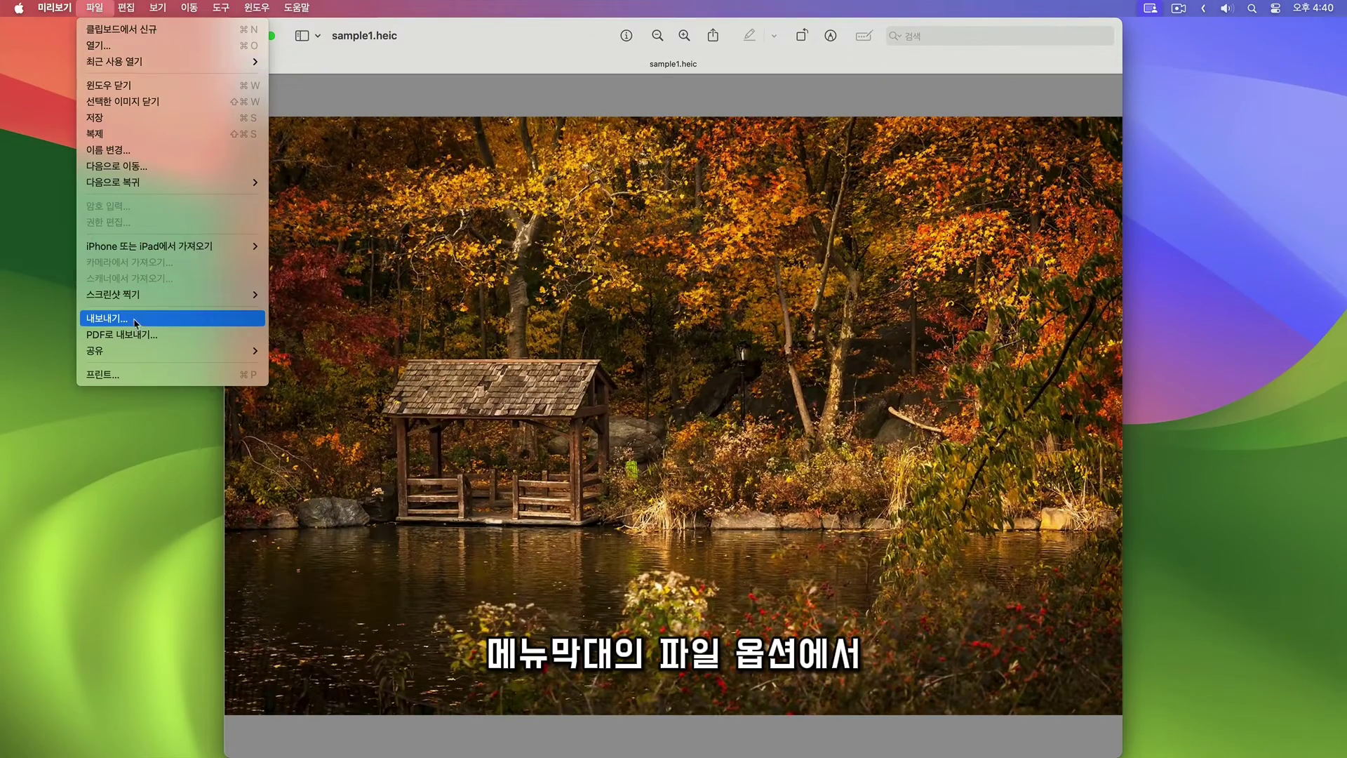
left_click(156, 322)
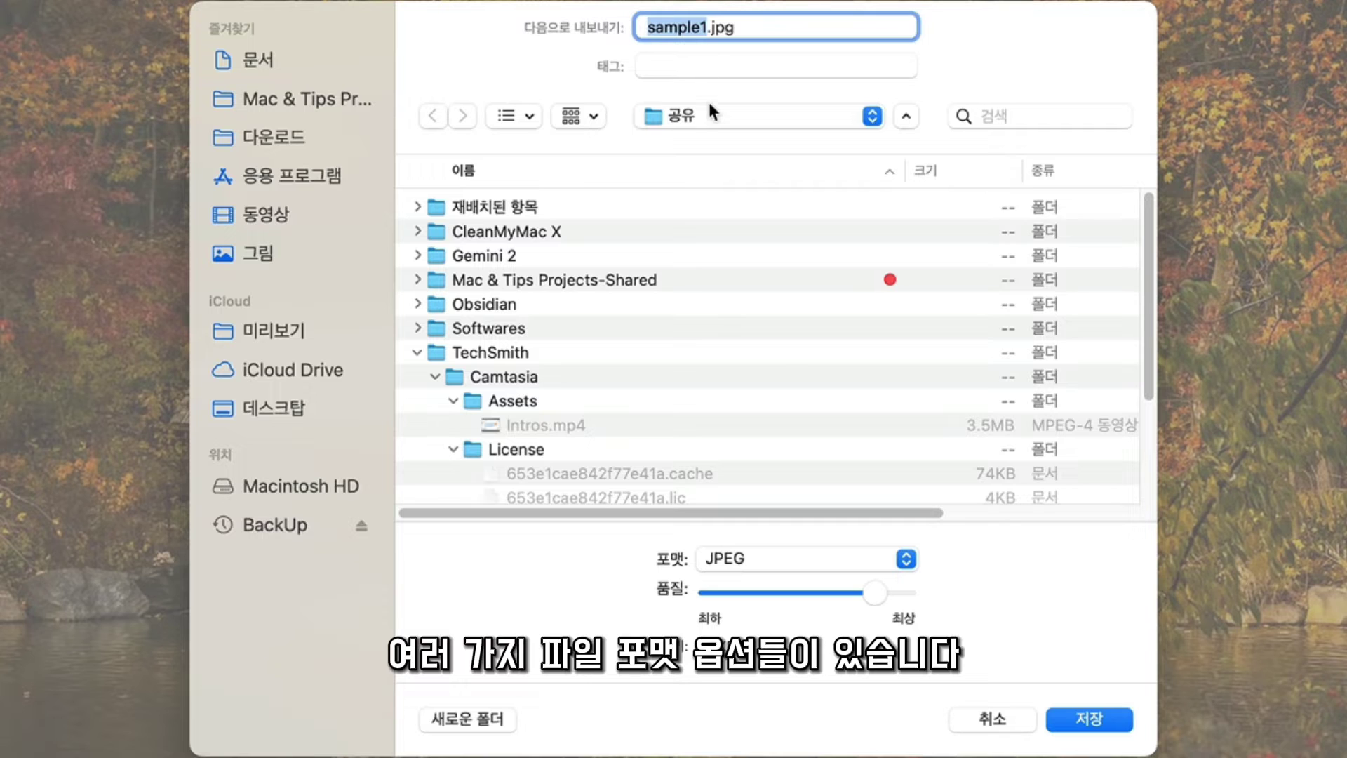
Step: Review the available export formats, keep JPEG, and reduce the quality to about the middle of the scale
left_click(886, 561)
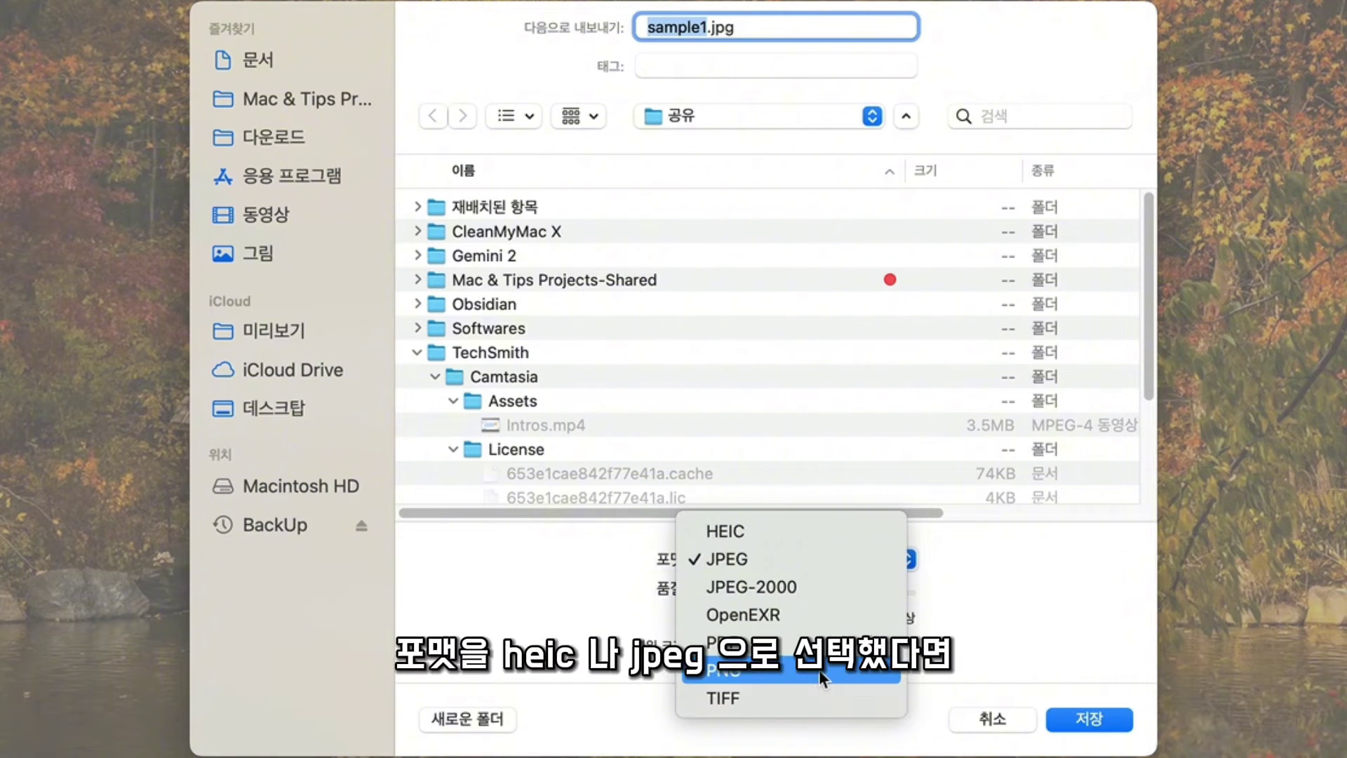
left_click(930, 561)
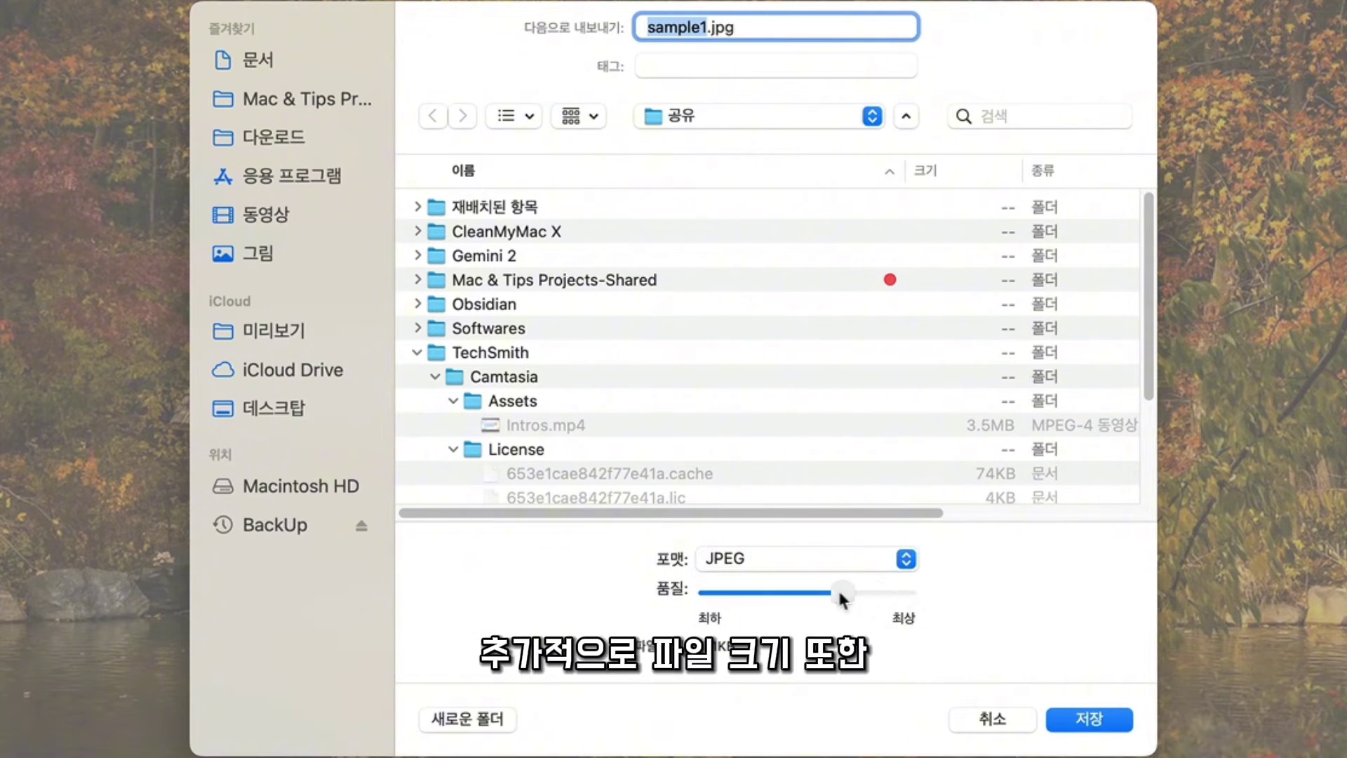
left_click(759, 593)
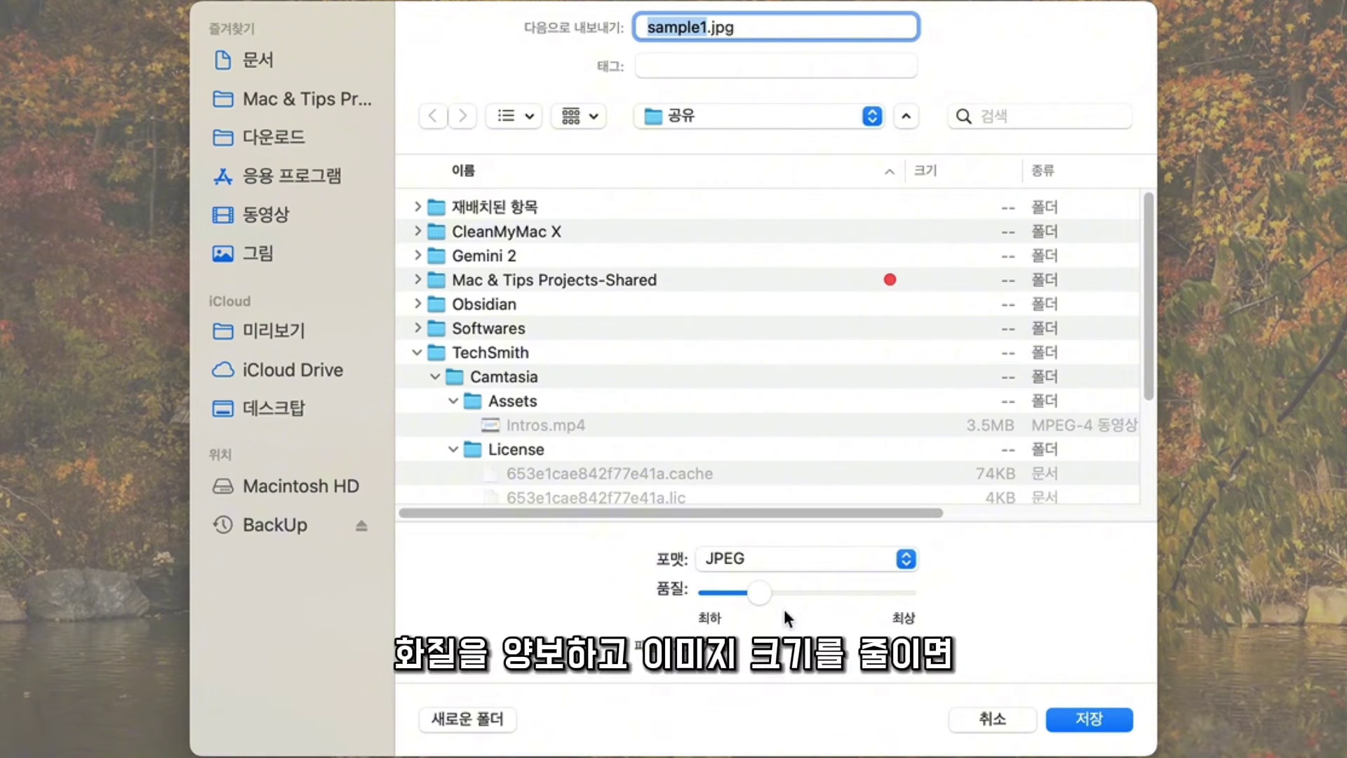
left_click(800, 594)
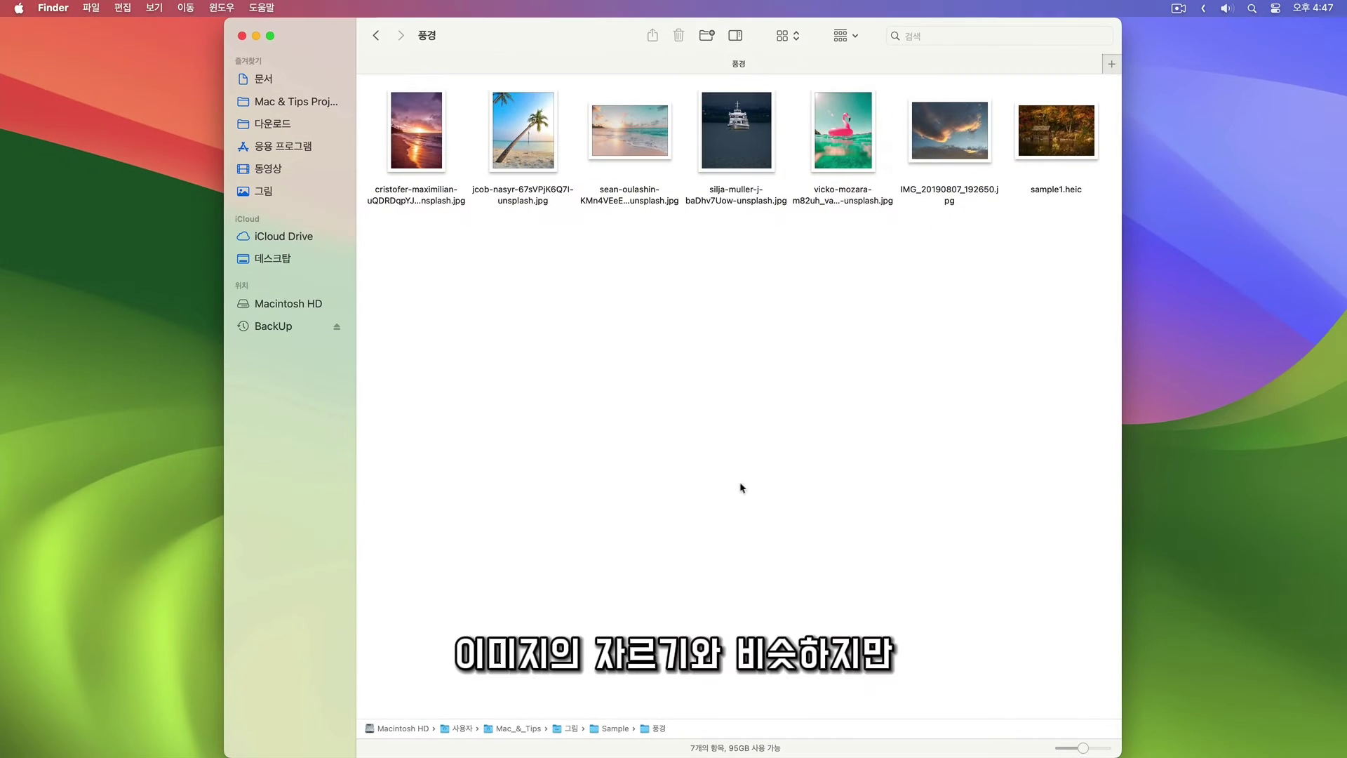
Step: Open the flamingo float photo, enlarge and center its window, and select a rectangular area around the flamingo
double_click(847, 165)
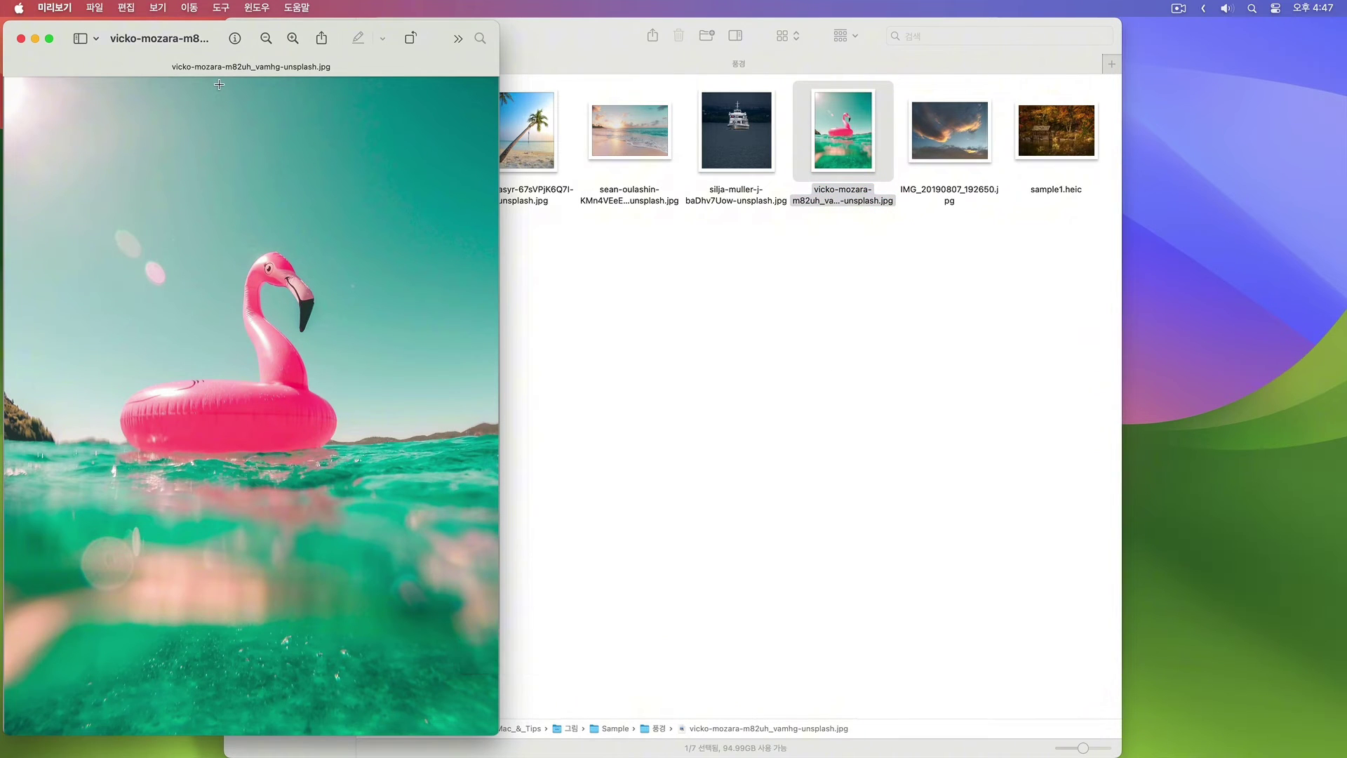
key("ctrl+alt+r")
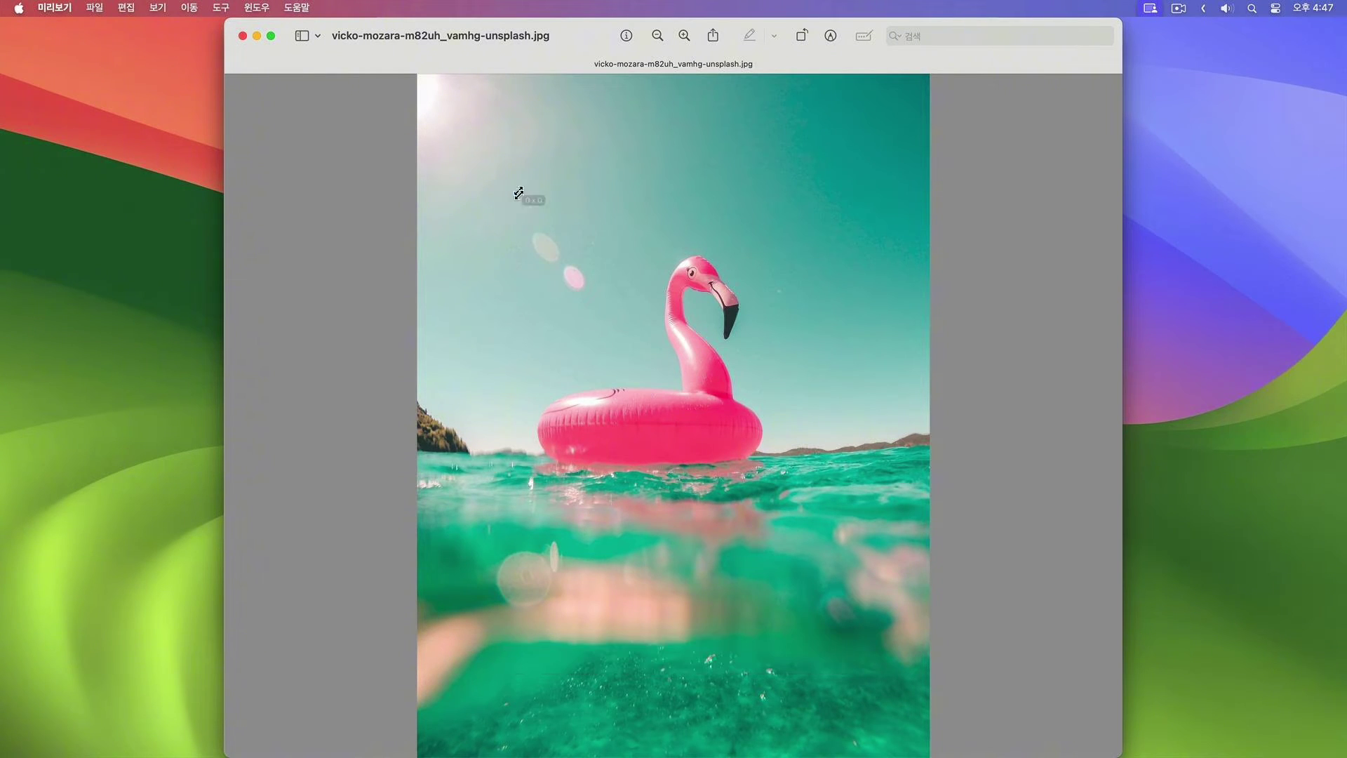
left_click_drag(519, 193, 778, 504)
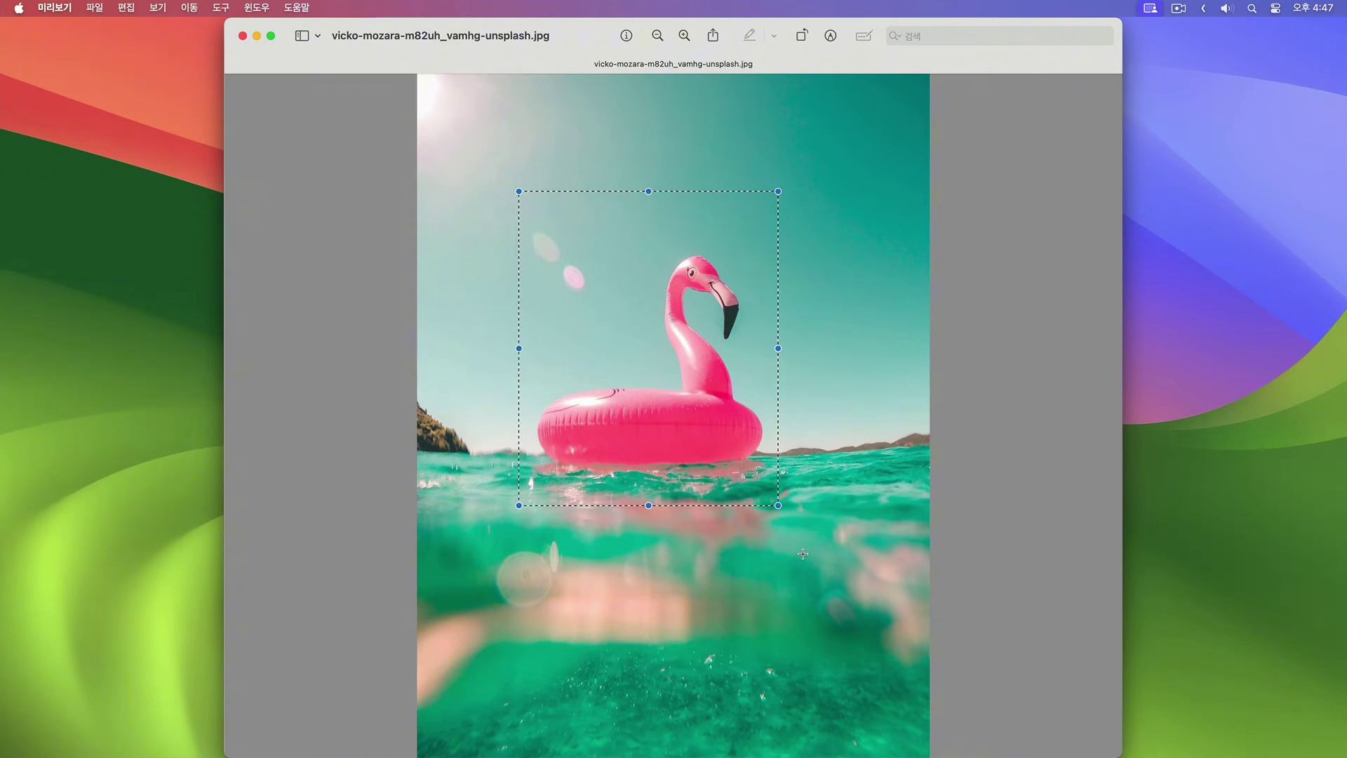
Step: Copy the selected flamingo area and paste it into the body of a new Mail message
mouse_move(513, 756)
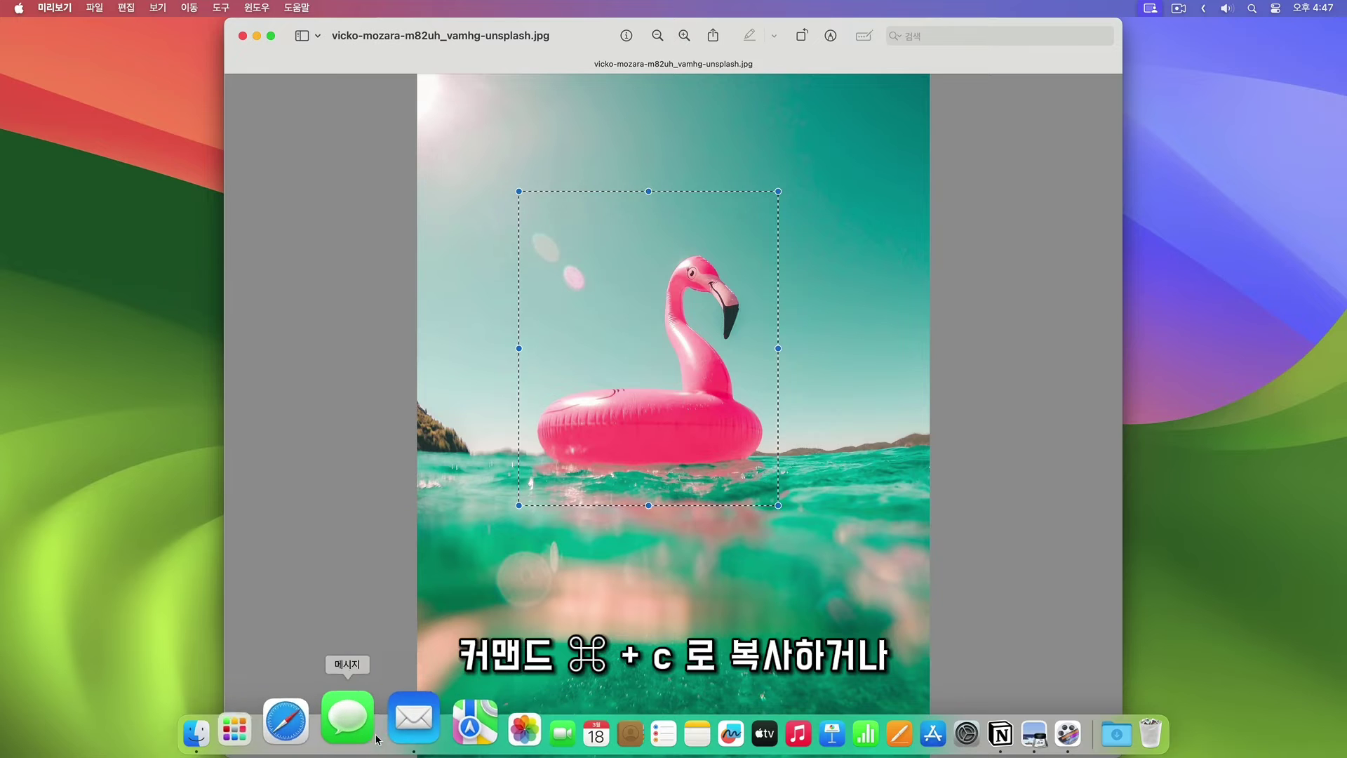
left_click(388, 726)
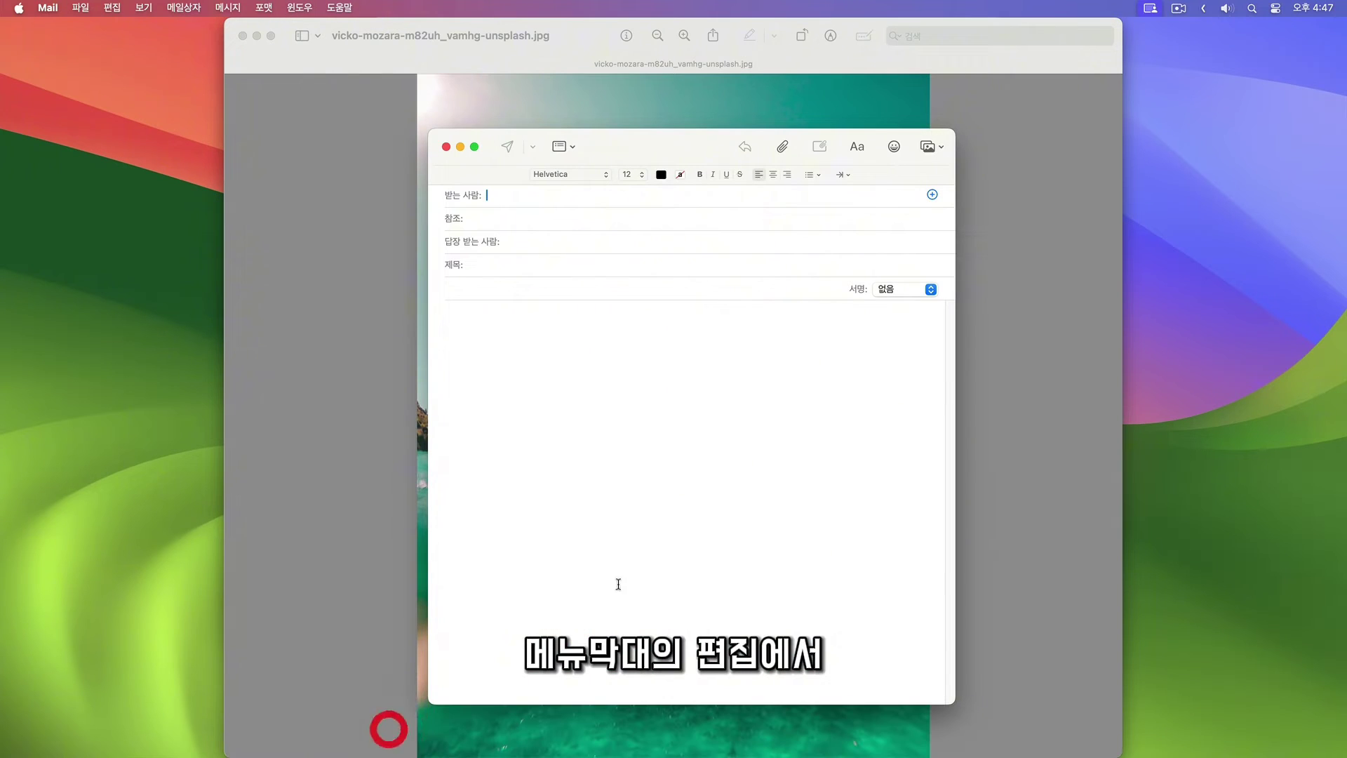
left_click(494, 329)
key("super+v")
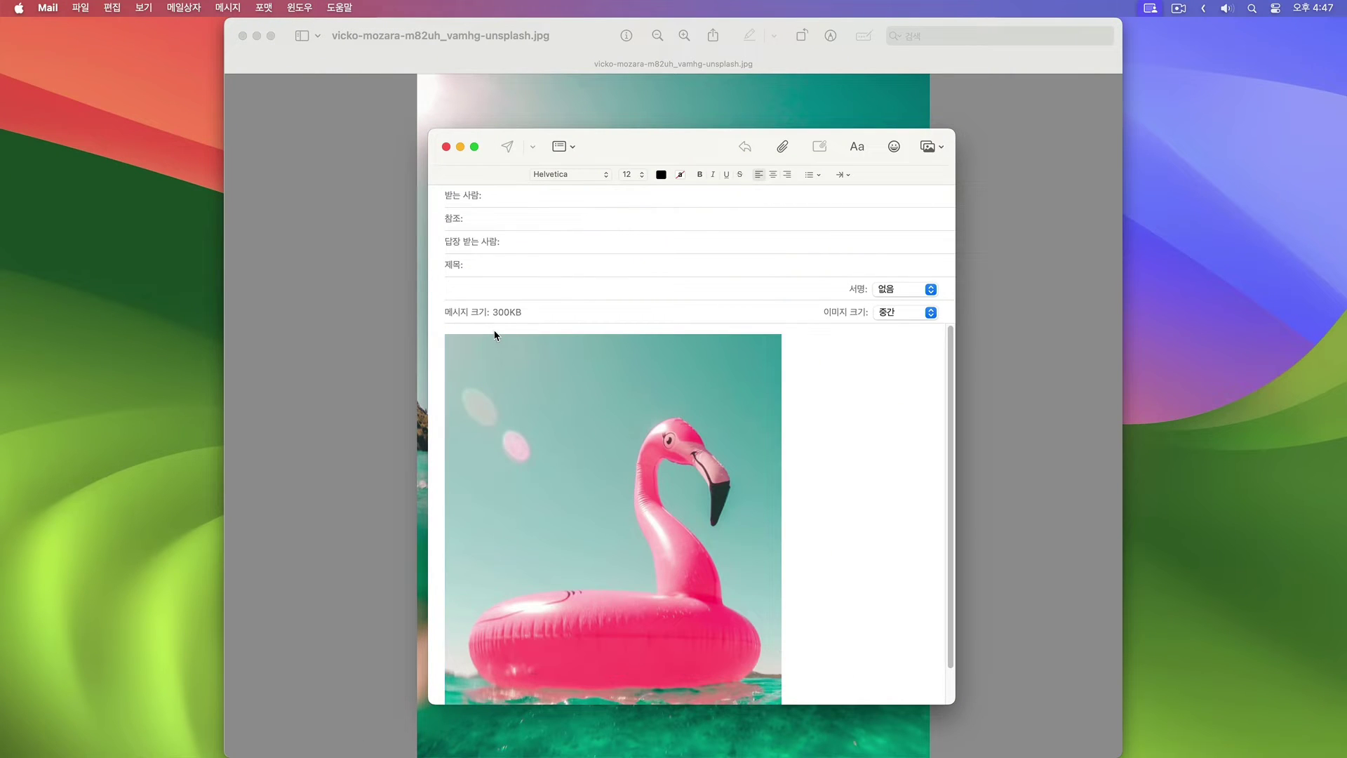
mouse_move(950, 333)
left_mouse_down()
mouse_move(950, 407)
mouse_move(950, 335)
left_mouse_up()
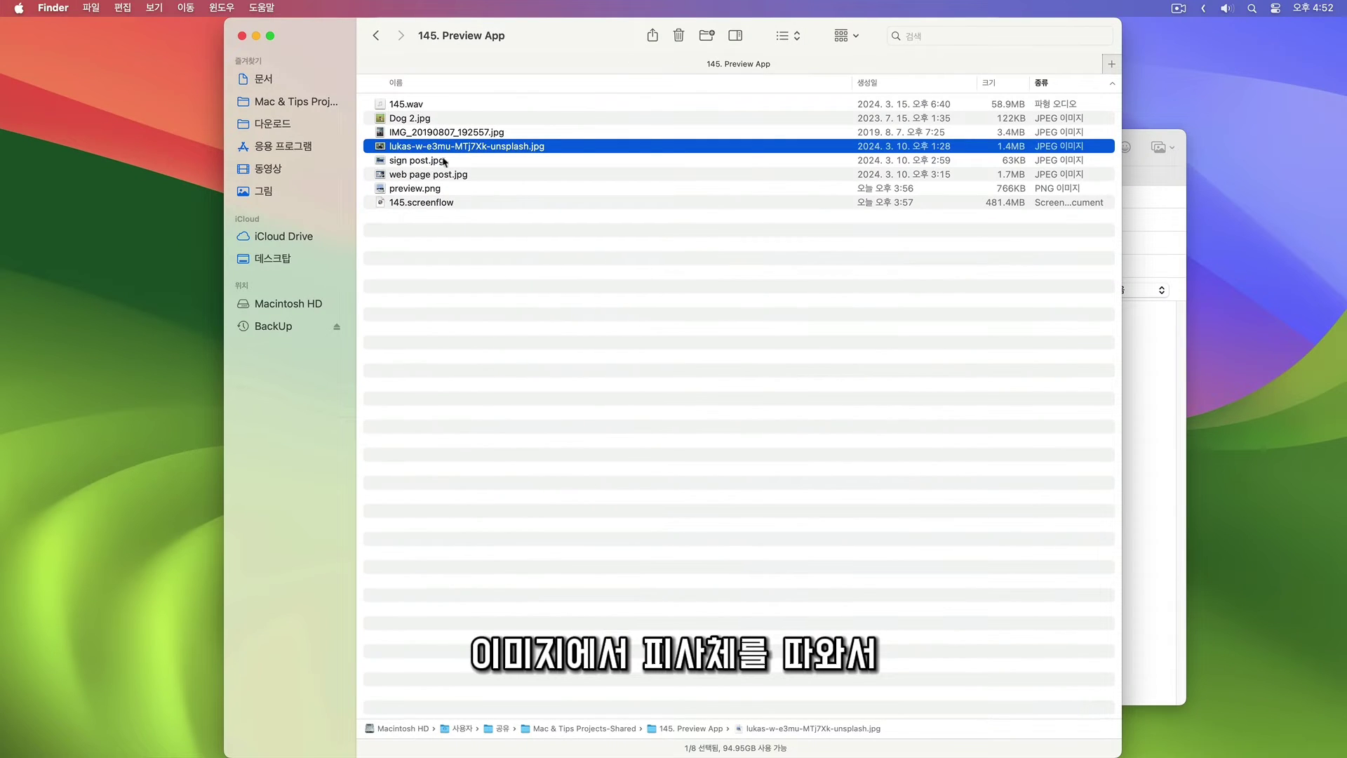
Step: Open the panda photo, copy the panda as the subject, and paste it into the body of the blank Mail message
double_click(466, 147)
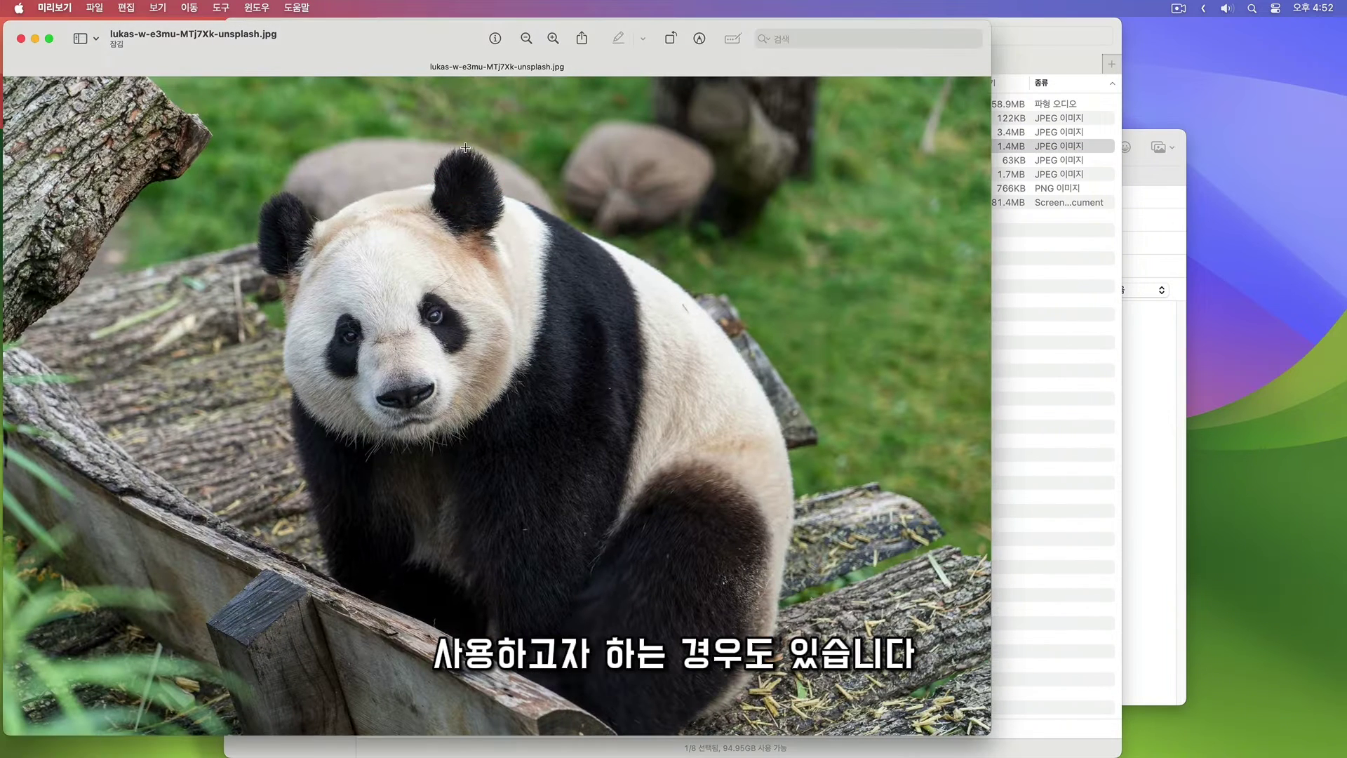
right_click(638, 377)
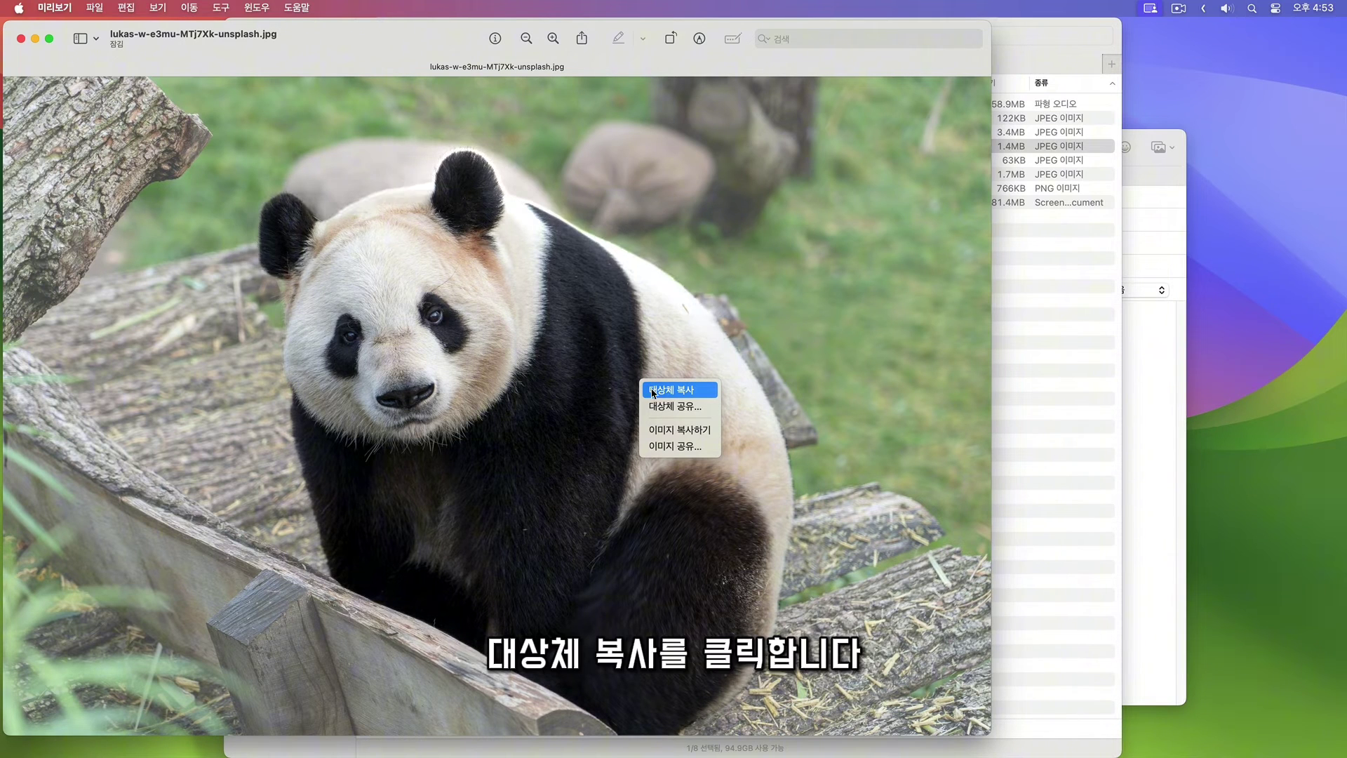
left_click(699, 392)
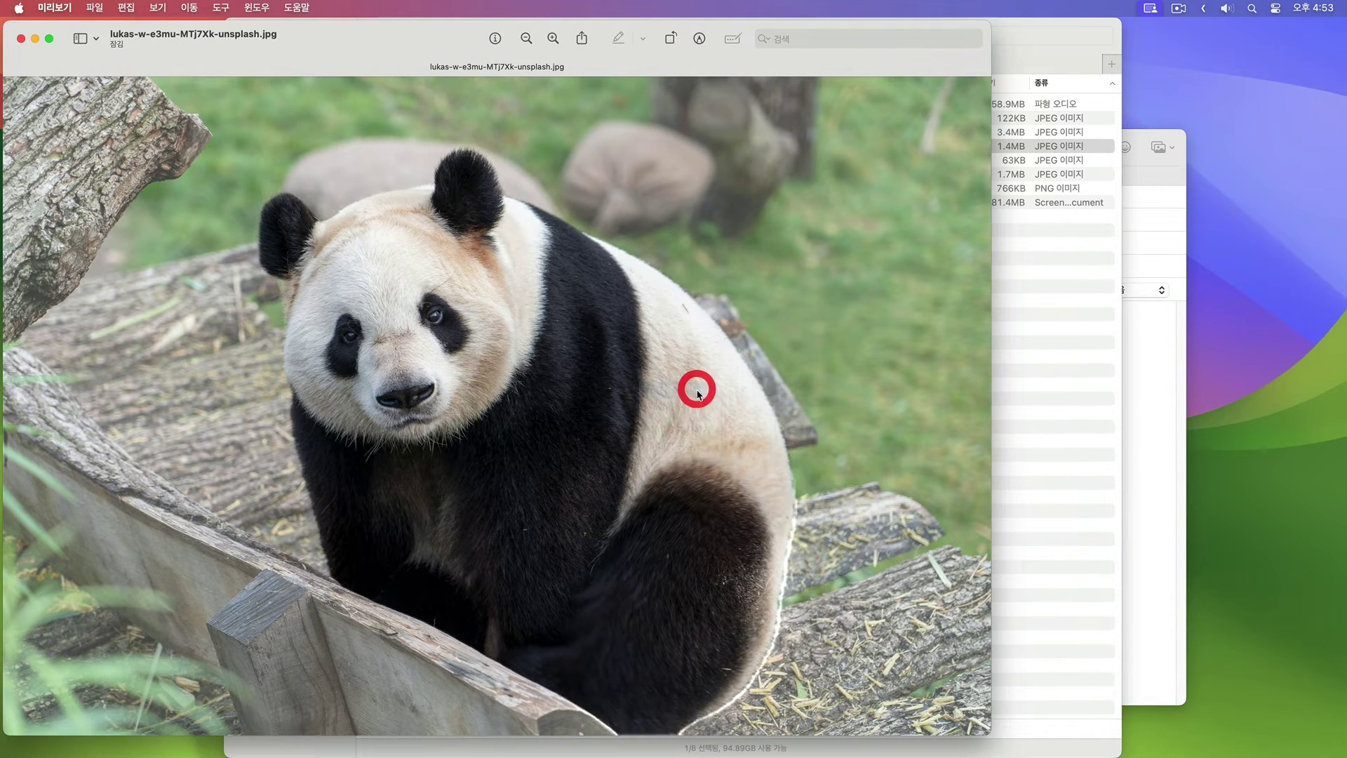
left_click(1133, 452)
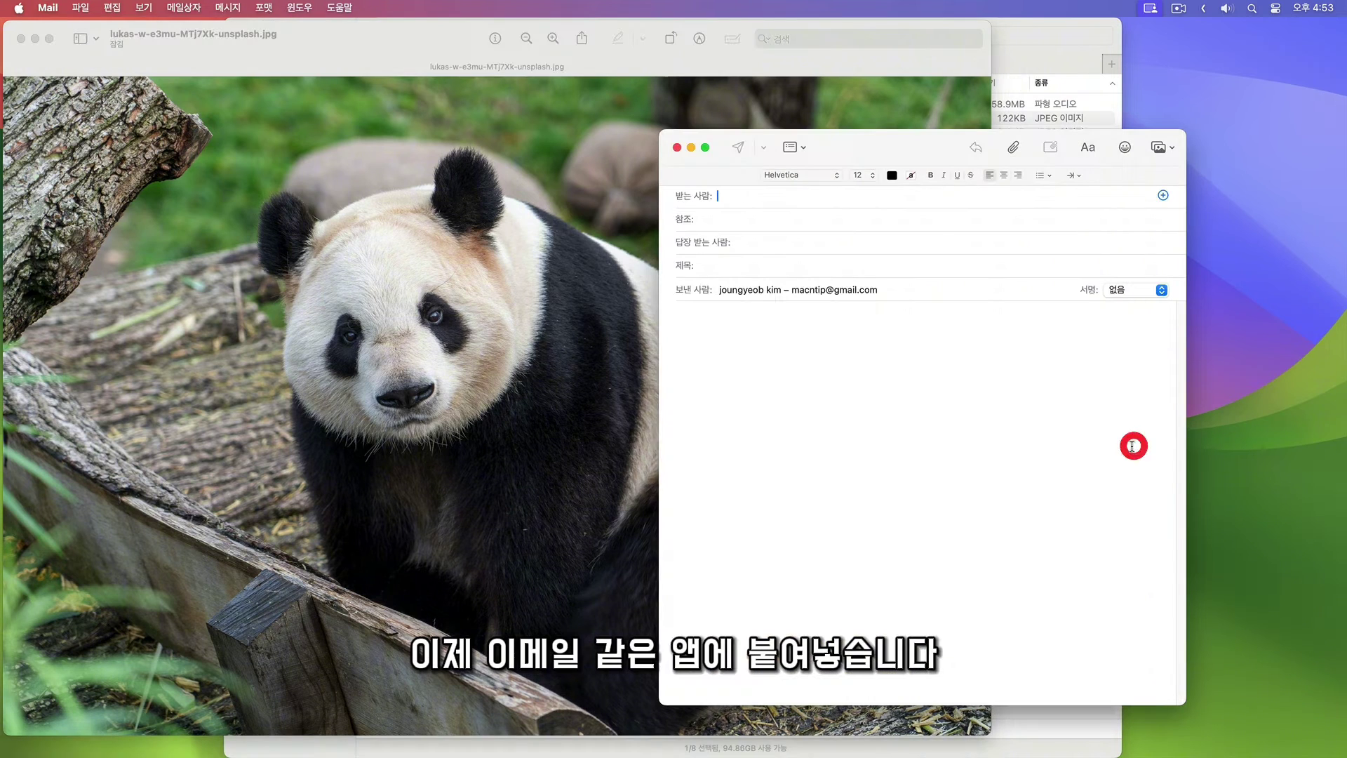
left_click(769, 378)
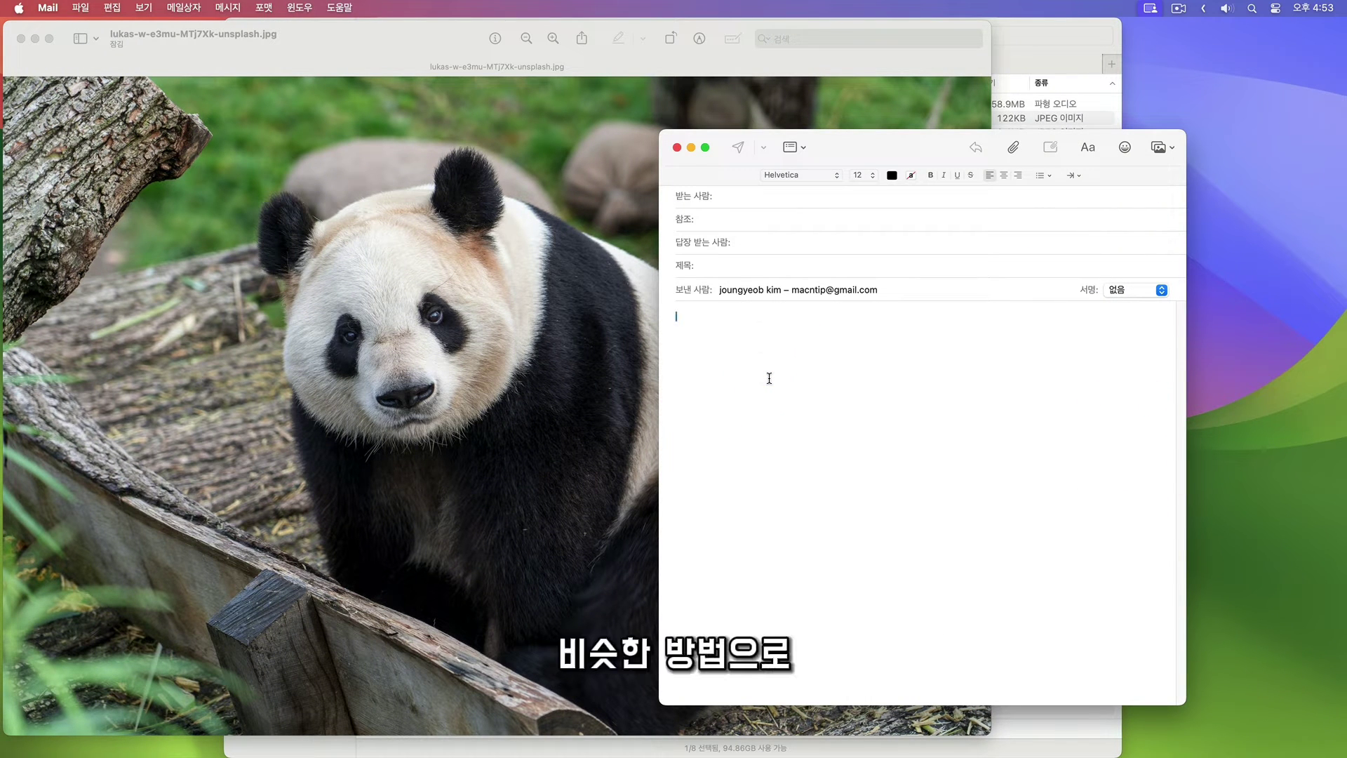
key("super+v")
Step: Remove the background from the panda photo in Preview
left_click(225, 8)
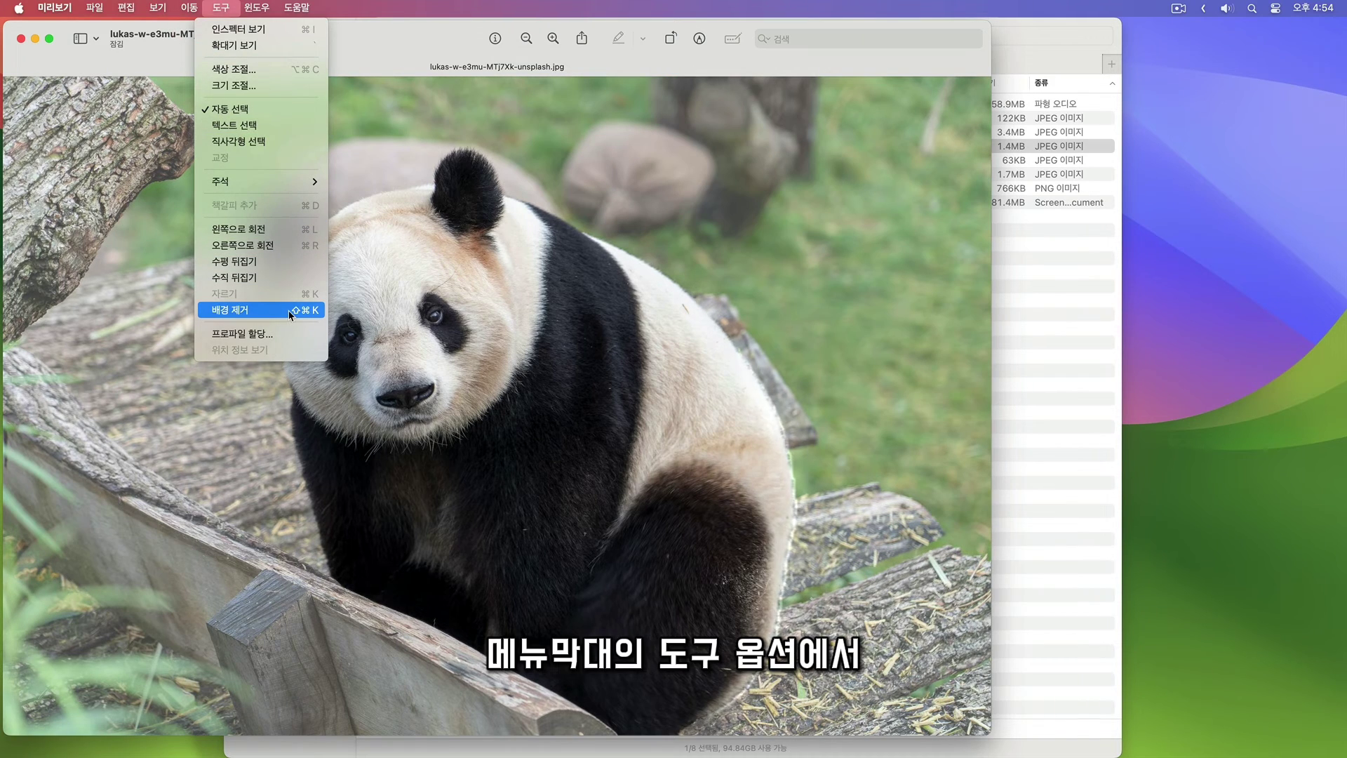
left_click(285, 310)
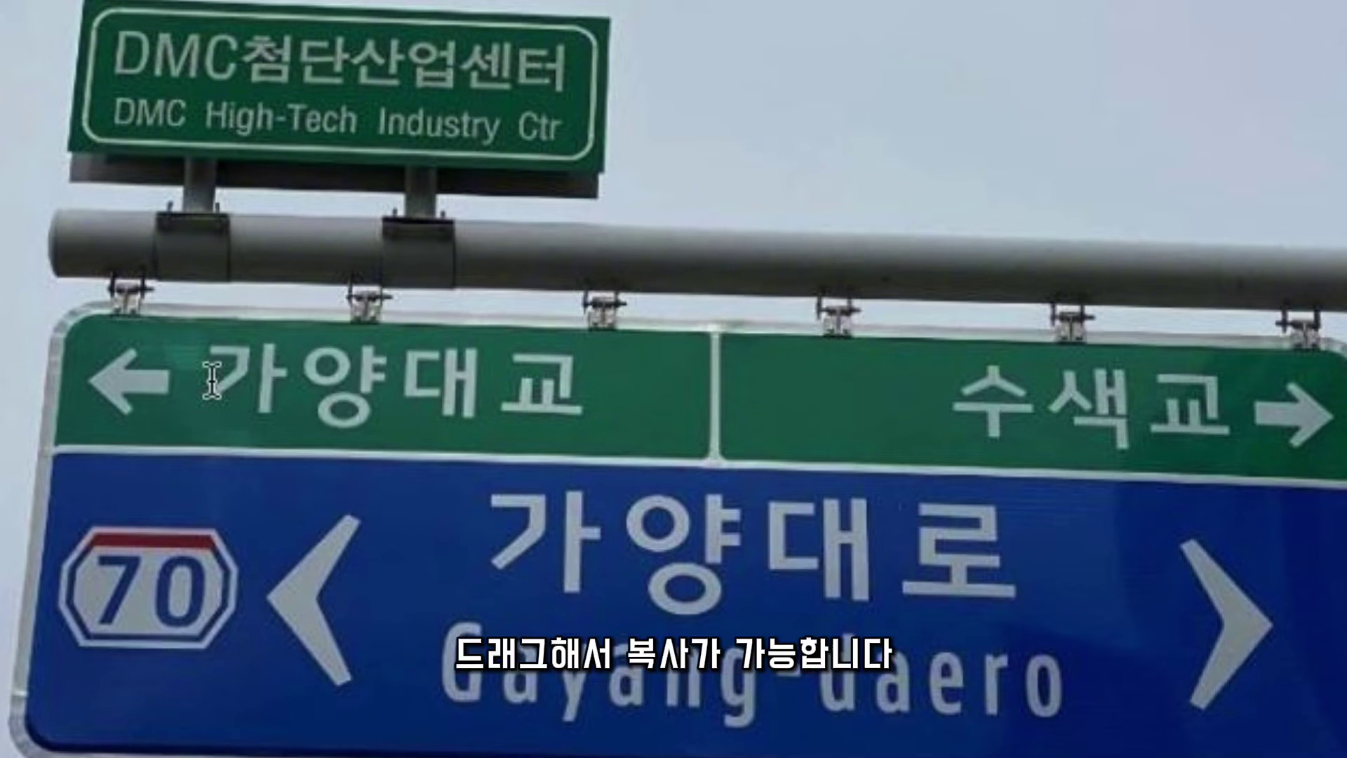
Step: Copy the text 가양대교 from the road sign in sign post.jpg and paste it into the open Notes note
left_click_drag(212, 379, 546, 411)
left_click(554, 409)
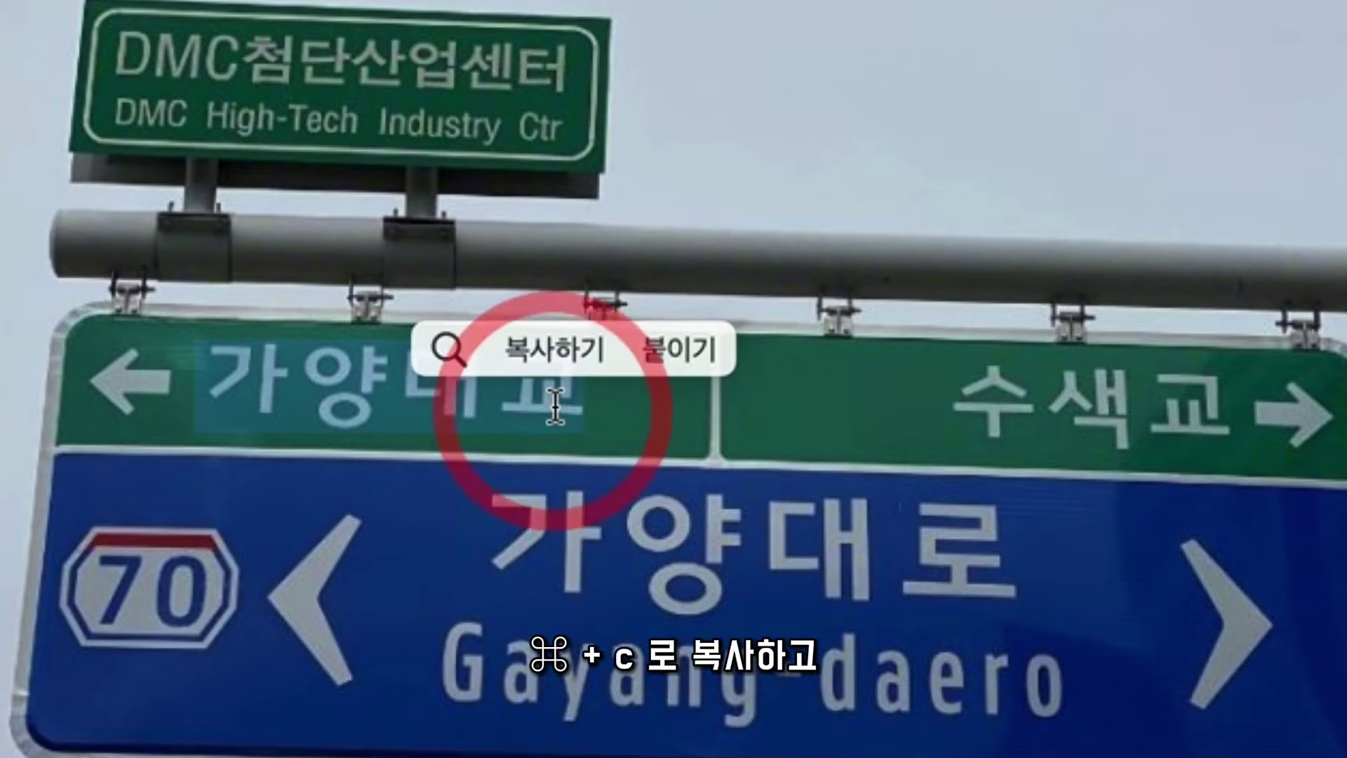
left_click(564, 365)
left_click(837, 375)
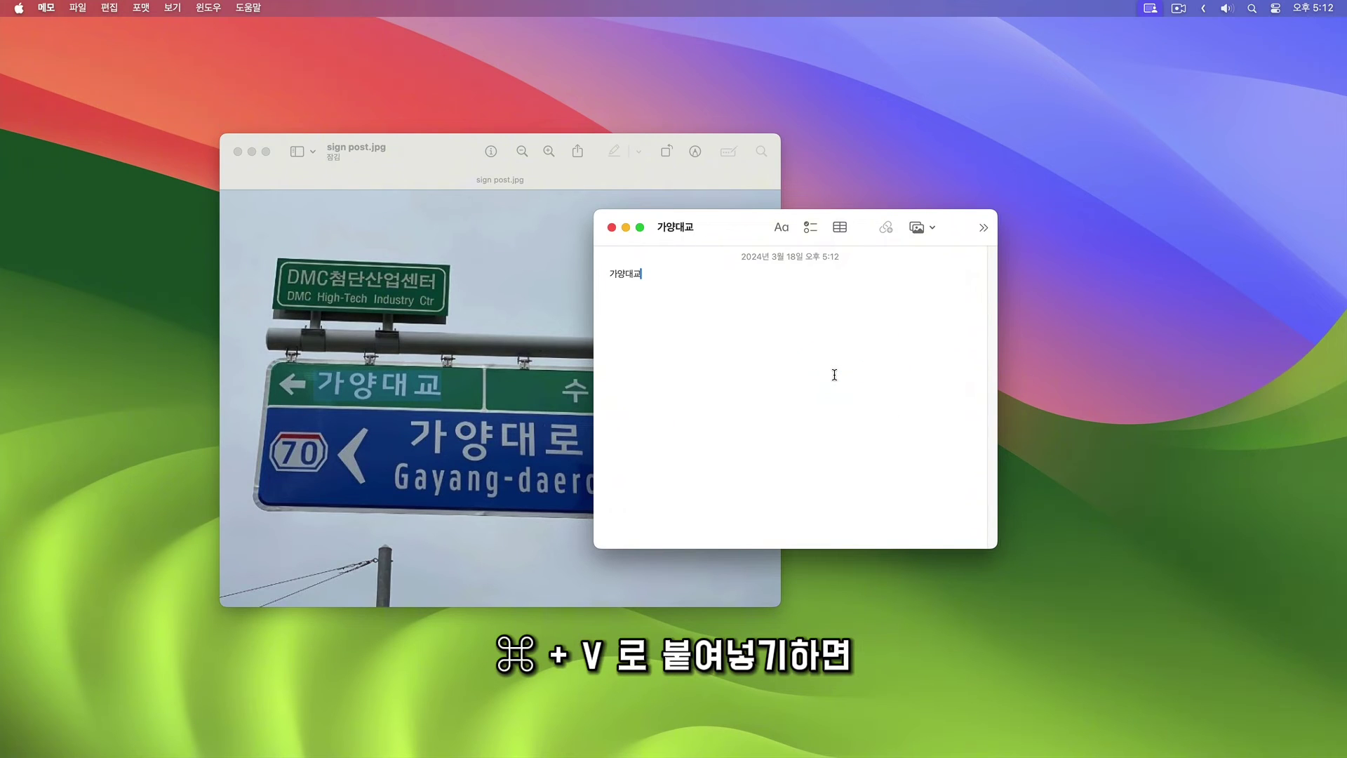
key("Return")
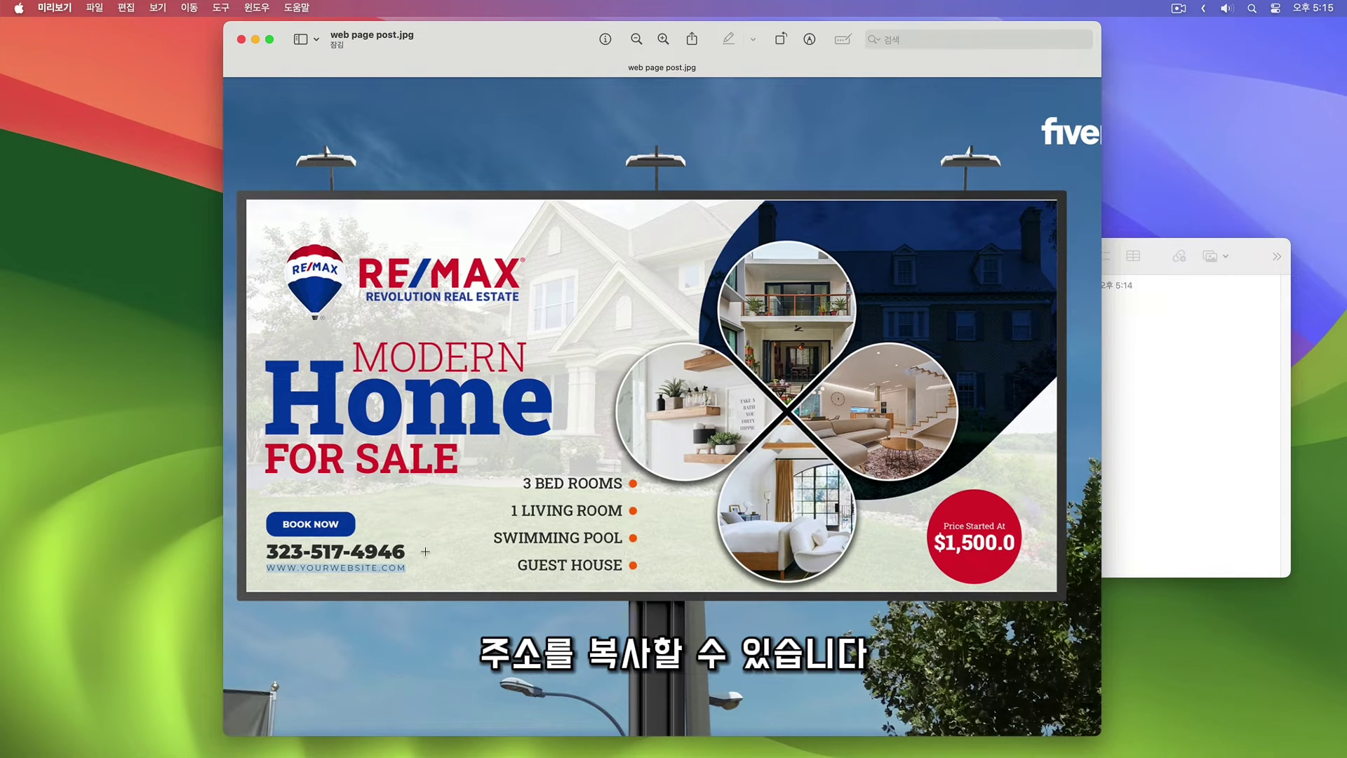
right_click(396, 576)
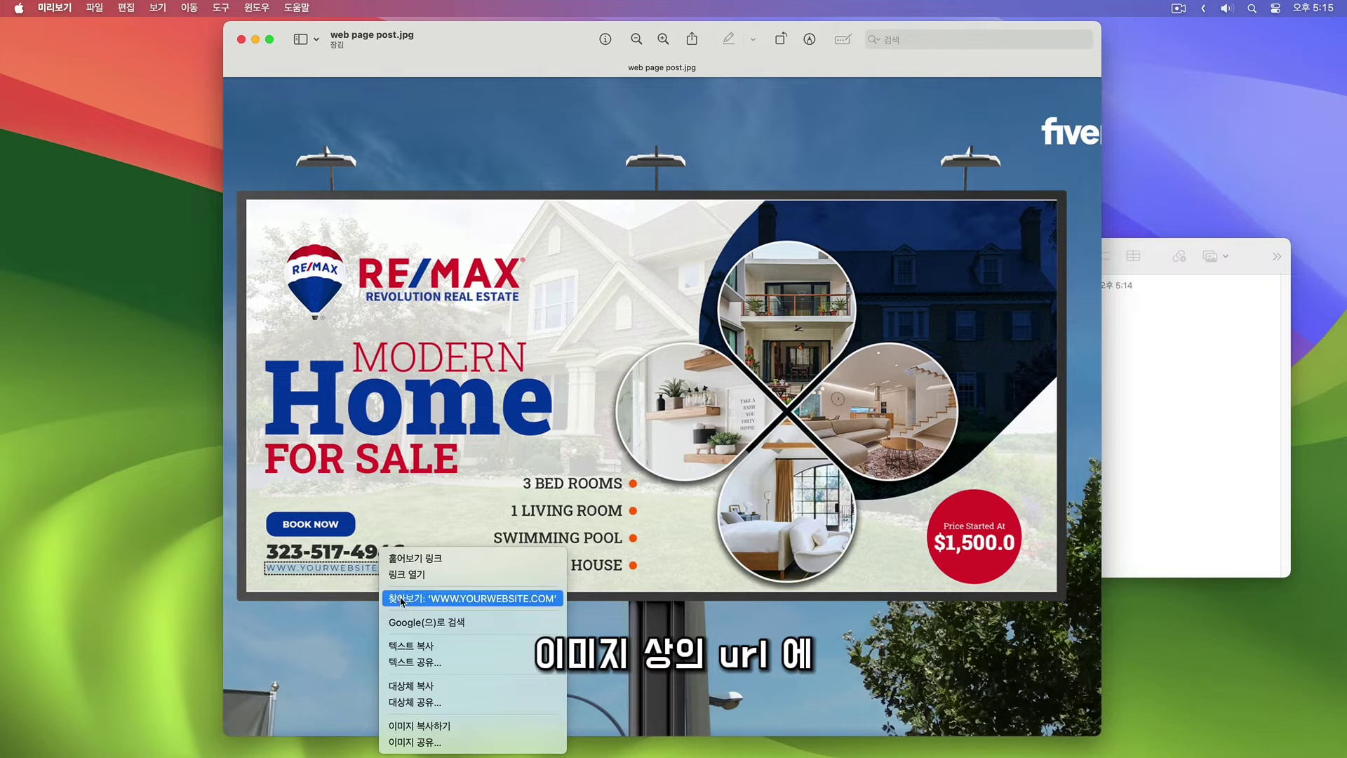
left_click(463, 646)
left_click(1120, 466)
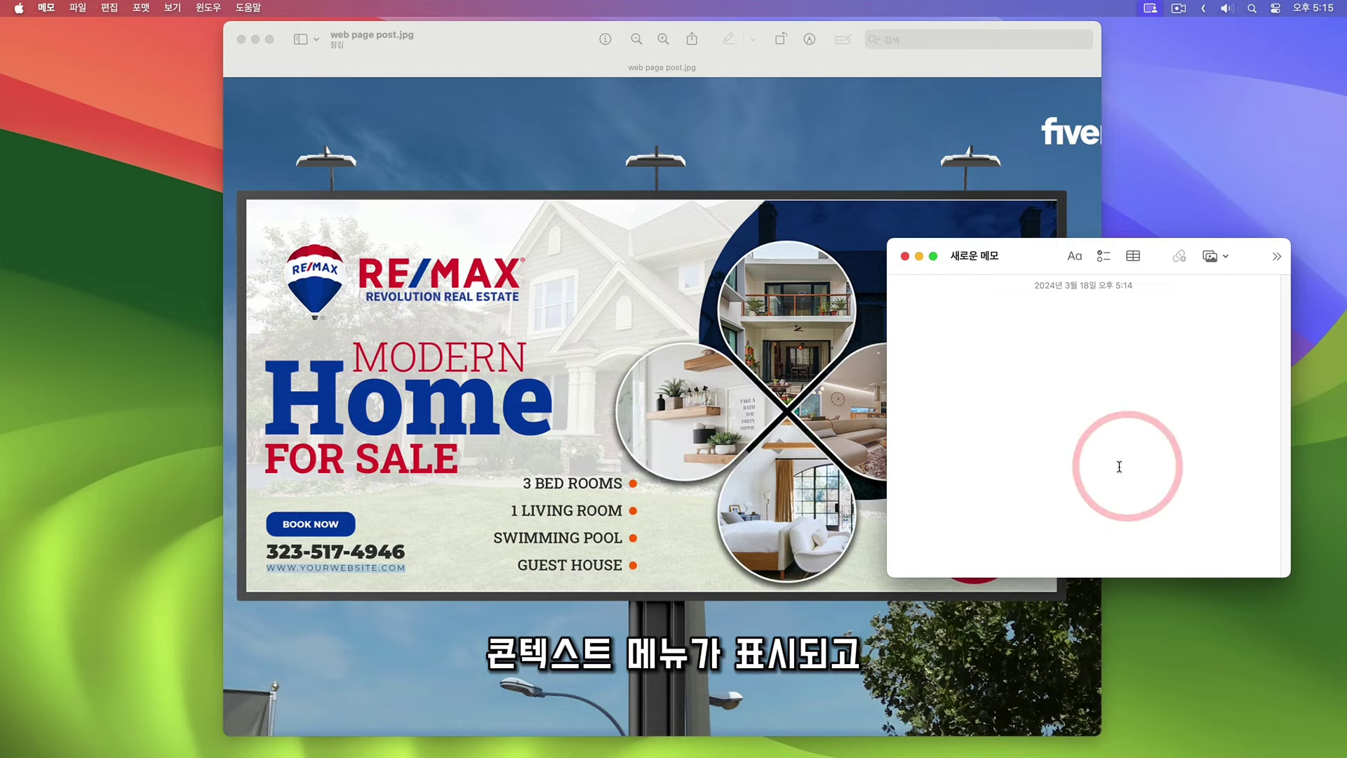
type("WWW.YOURWEBSITE.COM")
Step: Return to the billboard image in Preview, view the web address's link options, and open the link in Safari
left_click(487, 626)
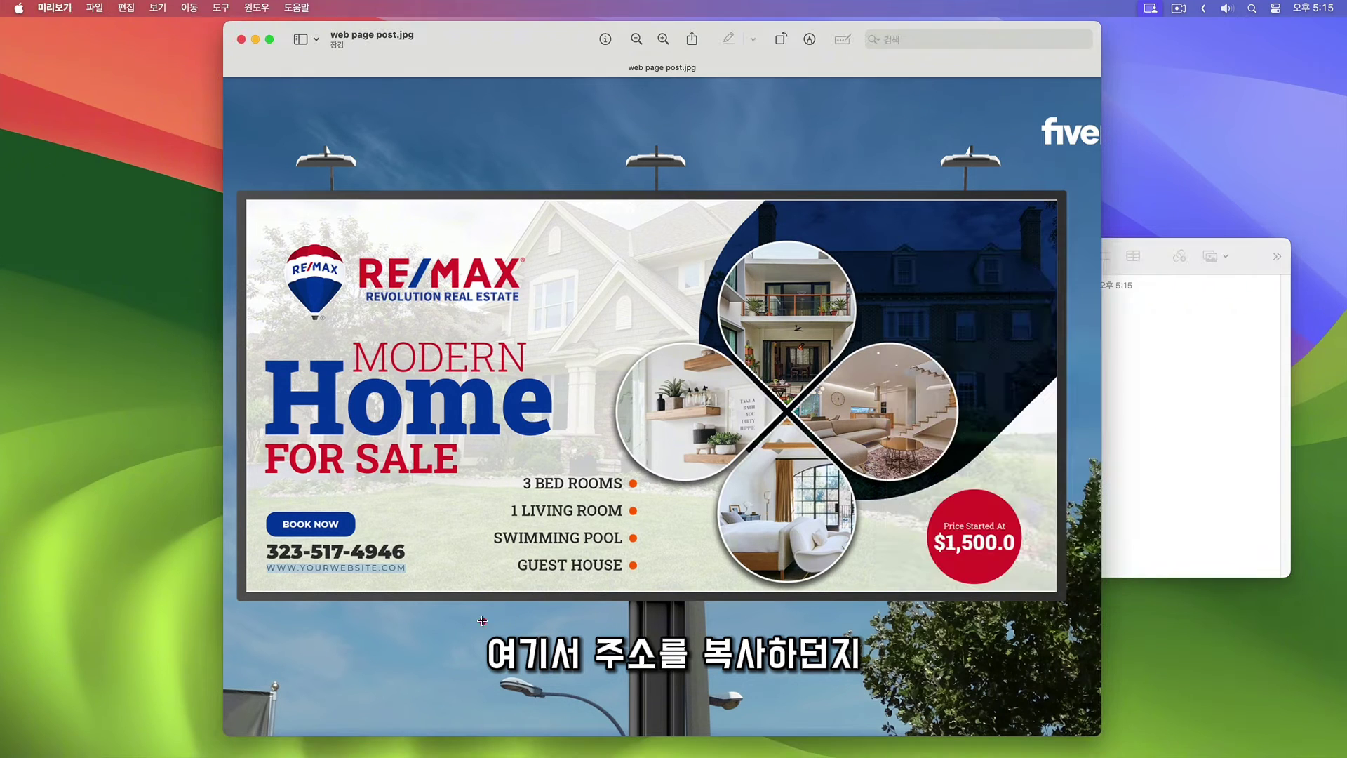
right_click(387, 573)
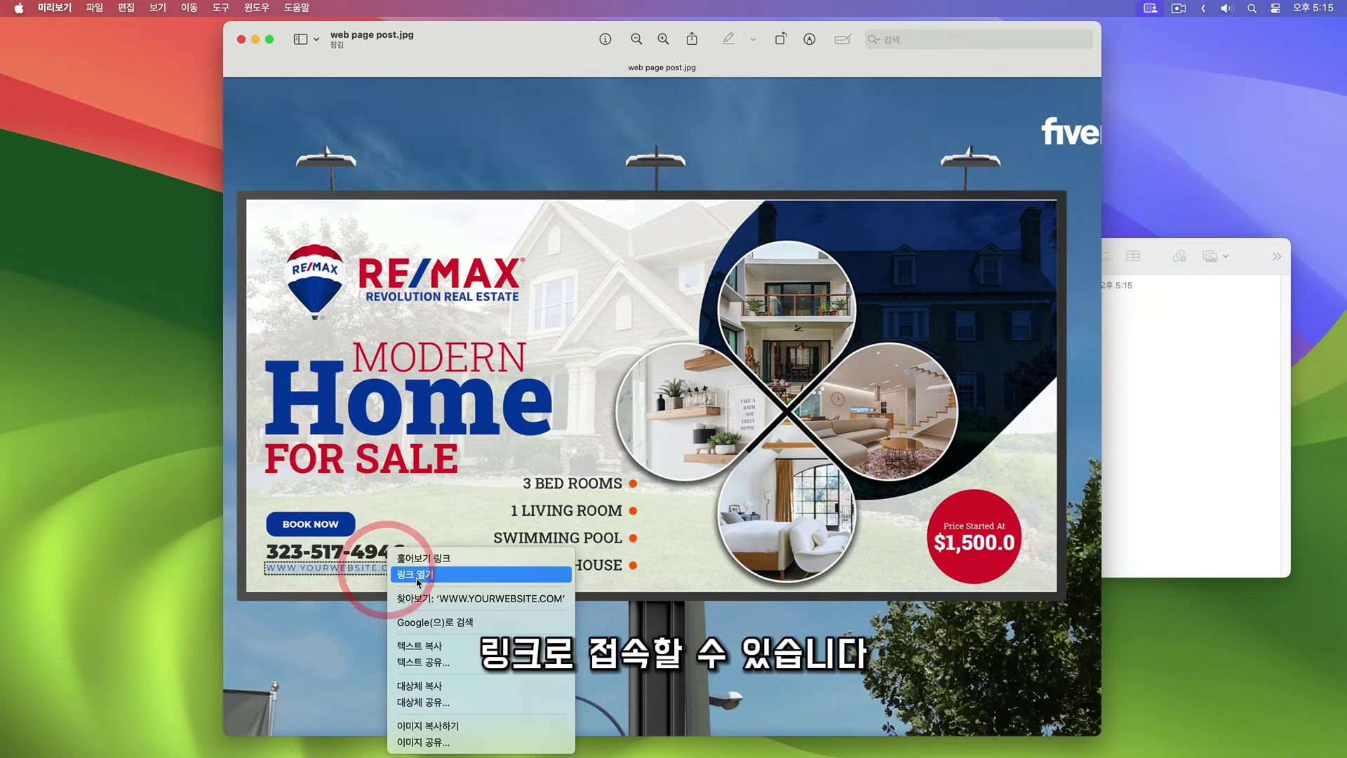
left_click(364, 602)
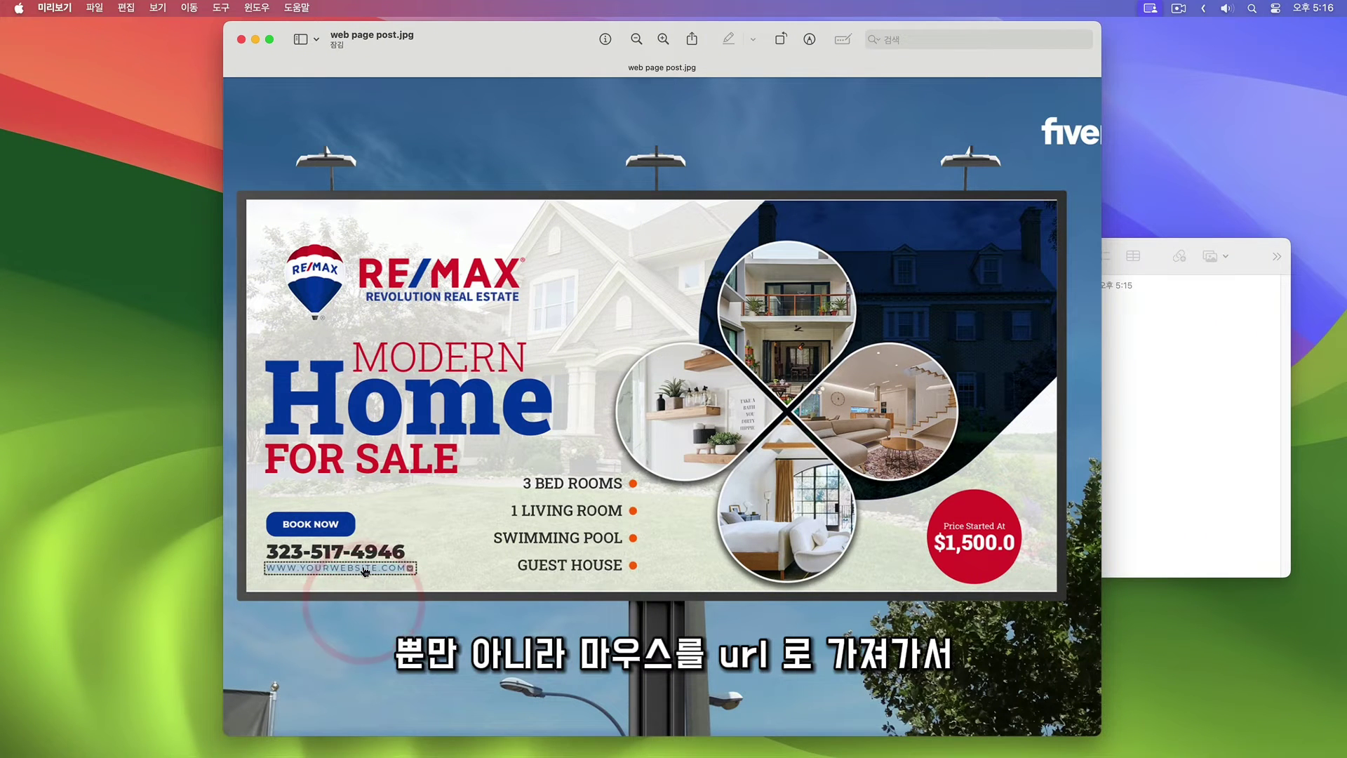
left_click(364, 569)
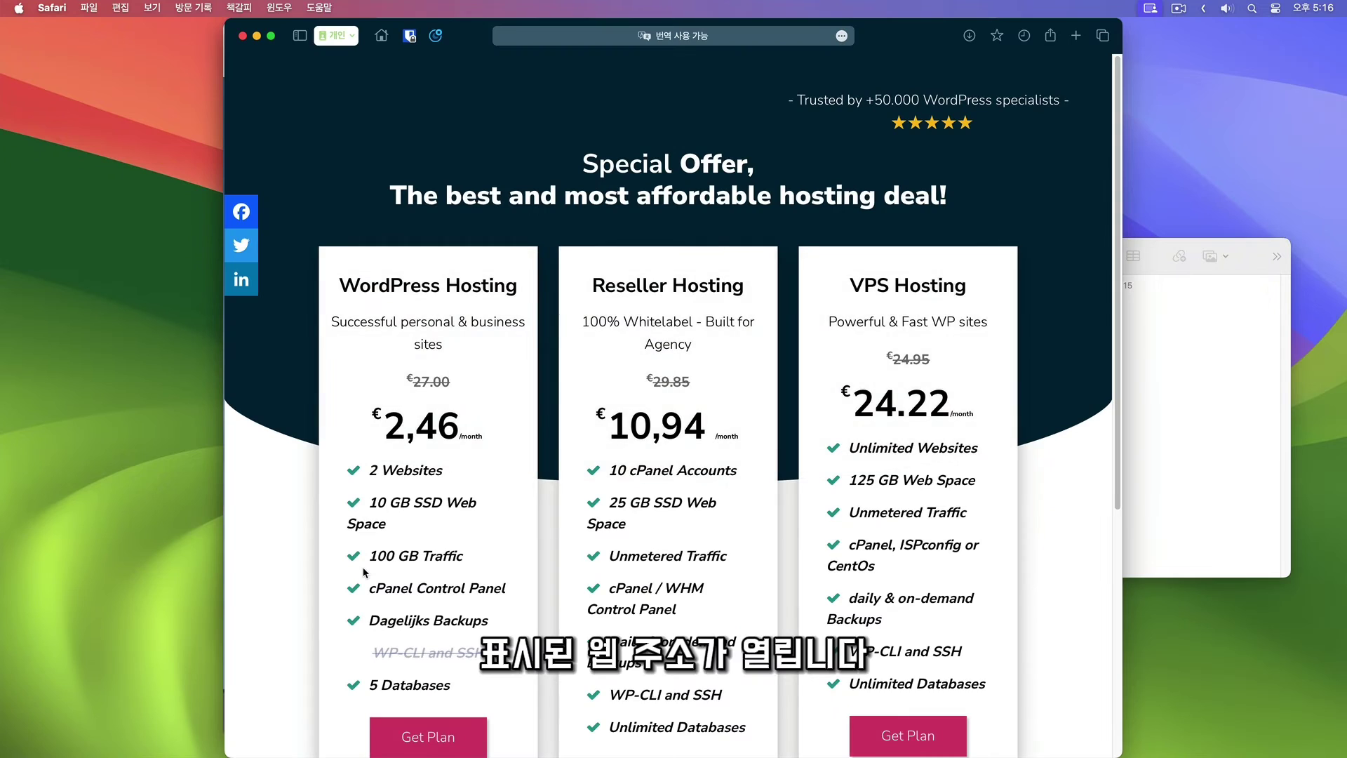